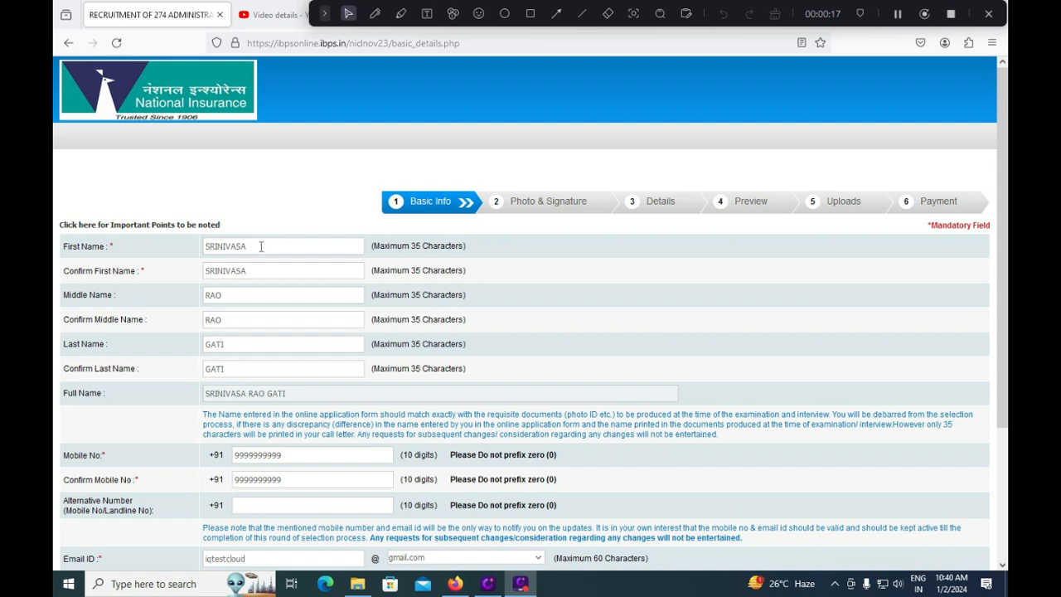
- Review the first, middle and last name entries in the Basic Info form
left_click(261, 246)
left_click(263, 266)
left_click(251, 297)
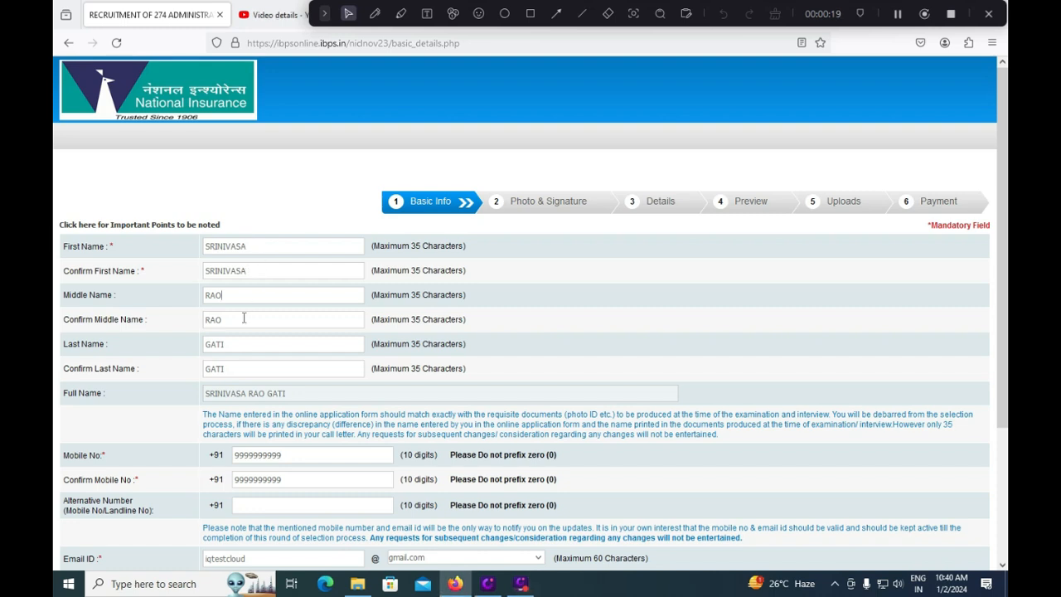
left_click(232, 349)
left_click(231, 368)
- Keep gmail.com as the email domain and save the basic info with Save & Next
scroll(288, 479, "down", 3)
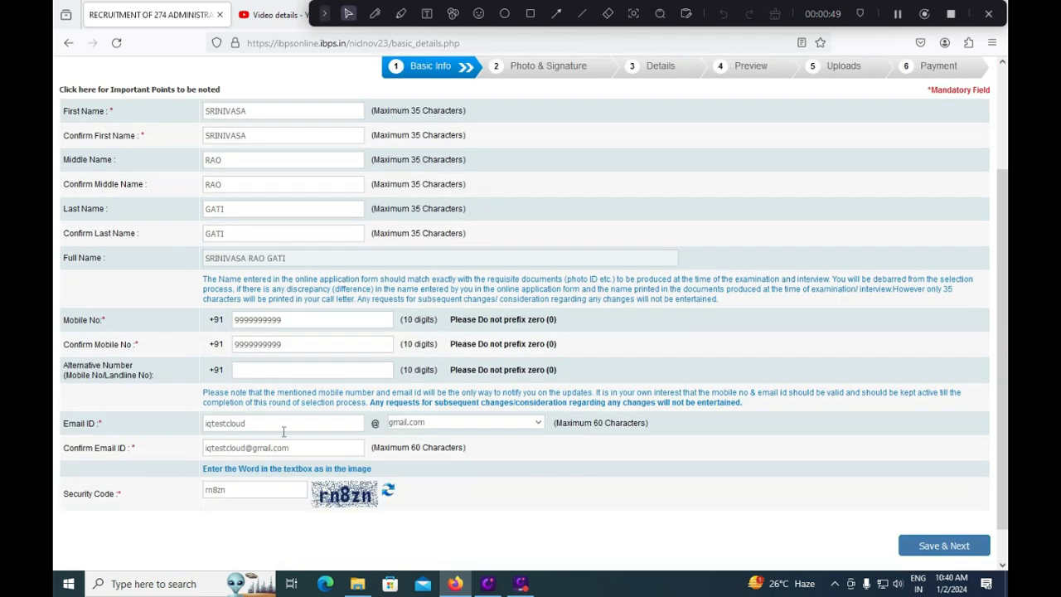
left_click(280, 369)
left_click(429, 424)
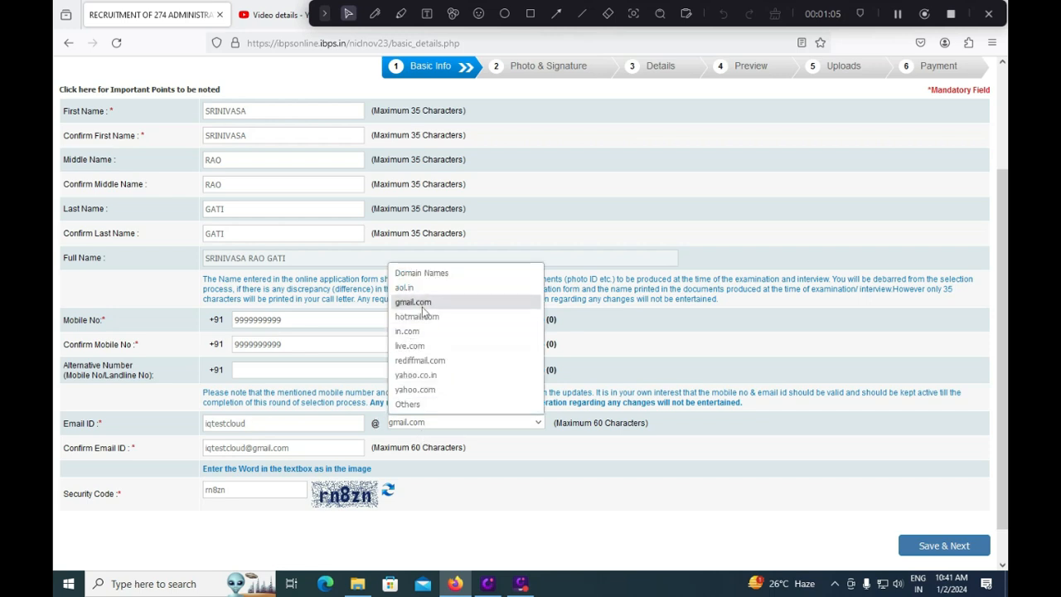
left_click(421, 303)
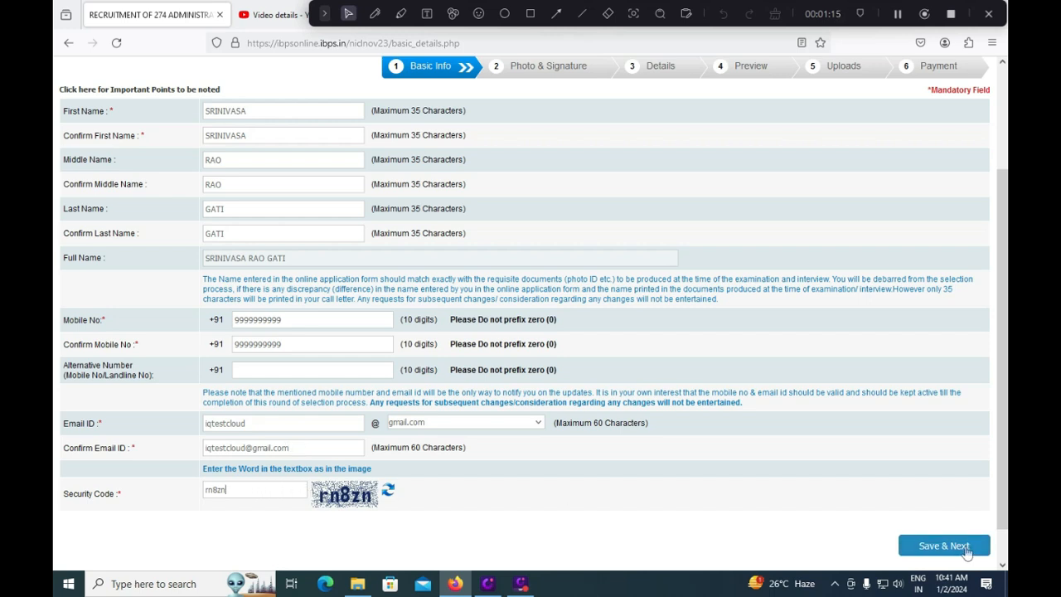
left_click(531, 15)
left_click_drag(875, 522, 995, 569)
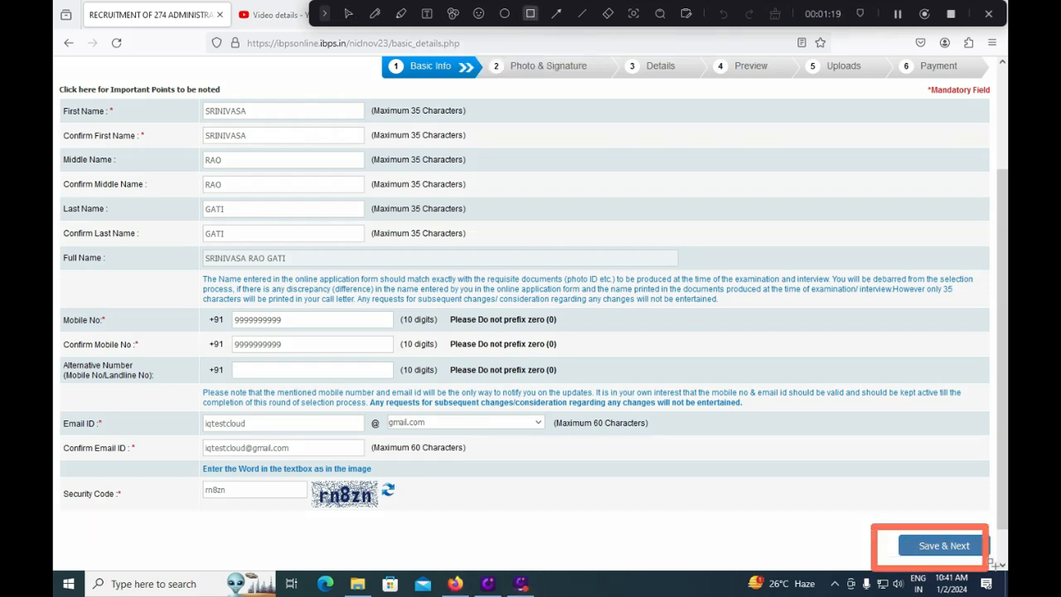
left_click(988, 547)
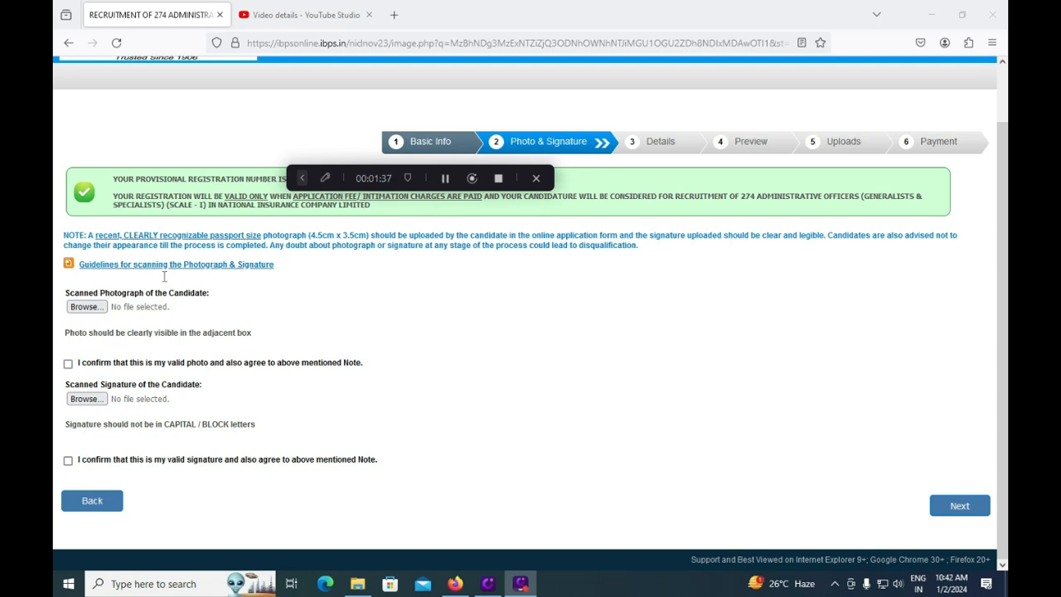
- Dismiss the photo file picker and tick the 'I confirm' boxes for both photo and signature
left_click(97, 315)
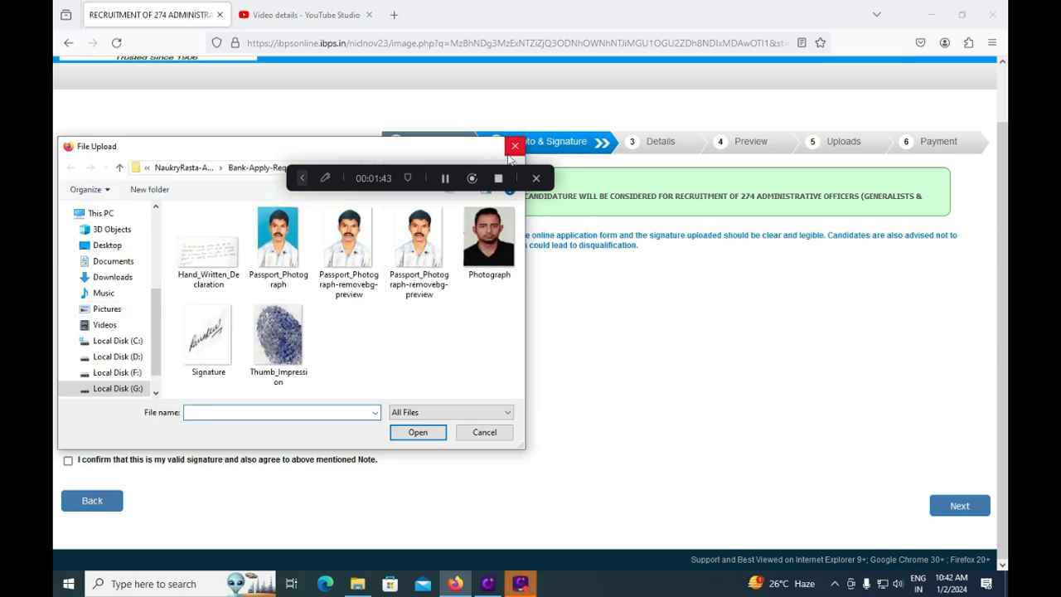
left_click(514, 148)
left_click(68, 364)
left_click(69, 462)
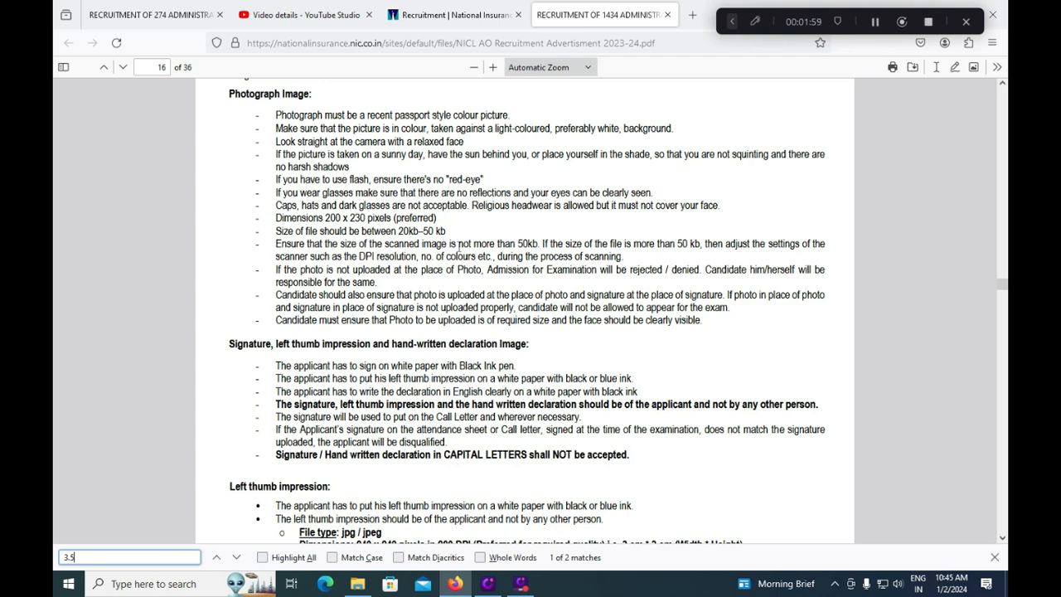
- Highlight the '20kb–50 kb' photo limit and 'Black Ink pen' signature rule, then return to the form
left_click_drag(398, 232, 446, 232)
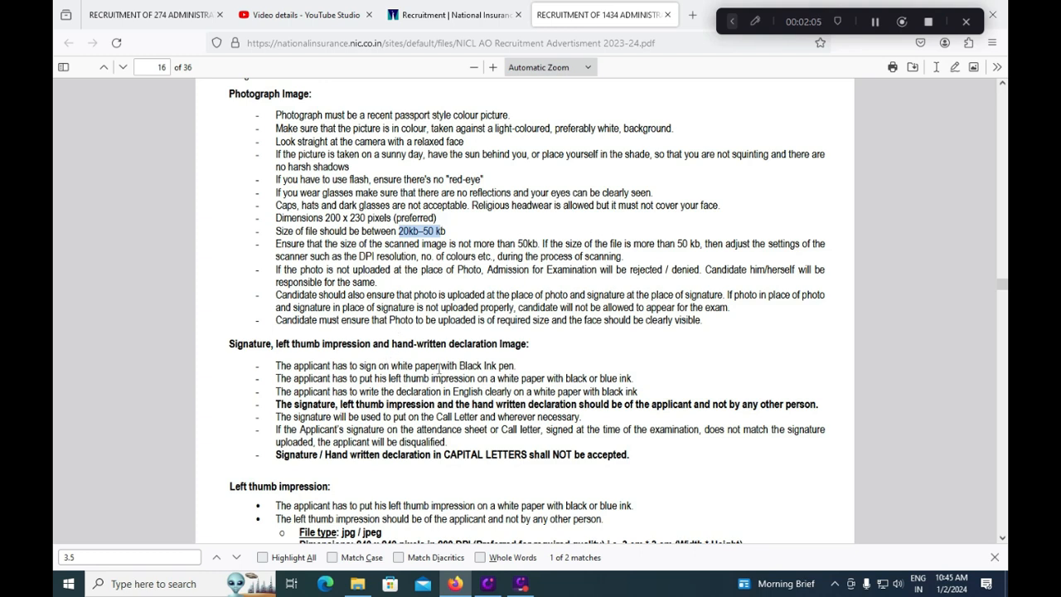
left_click_drag(459, 366, 510, 365)
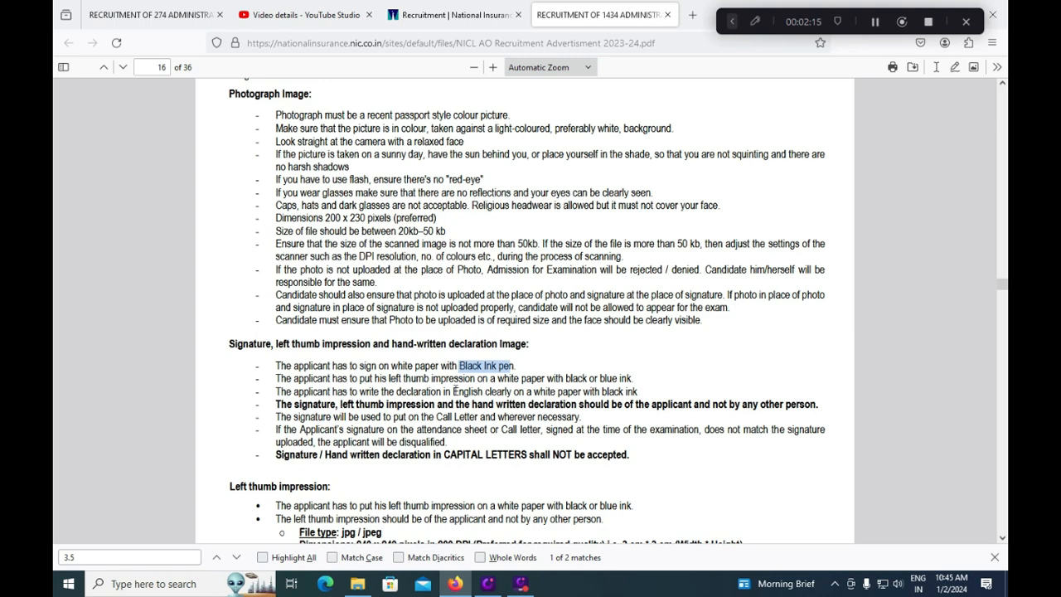
key("ctrl+Tab")
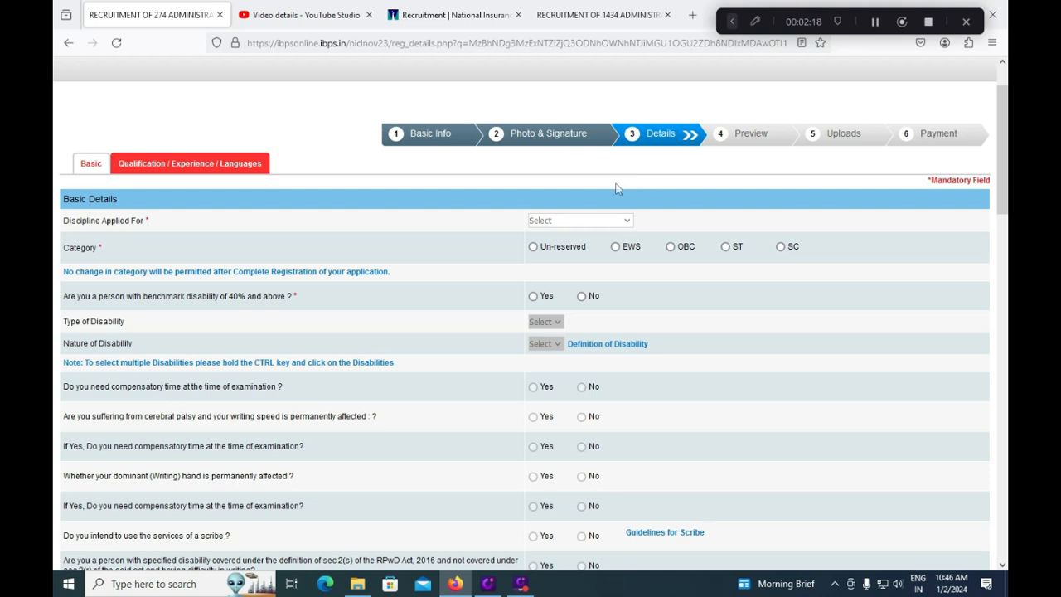
- Read the one-discipline-only rule in the advertisement, then reopen the Discipline Applied For list
left_click(560, 222)
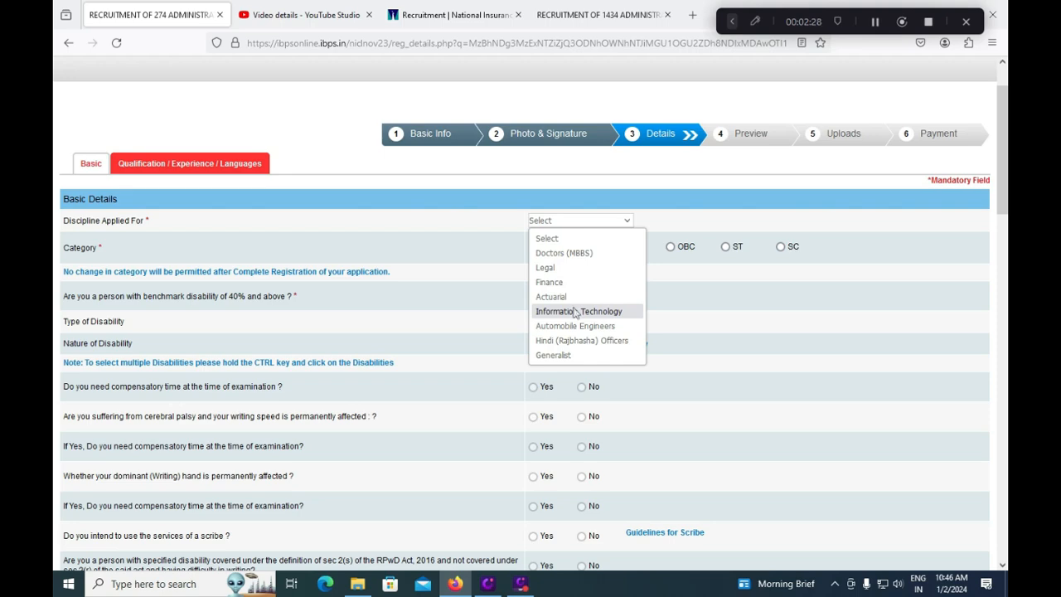
left_click(597, 15)
left_click(597, 15)
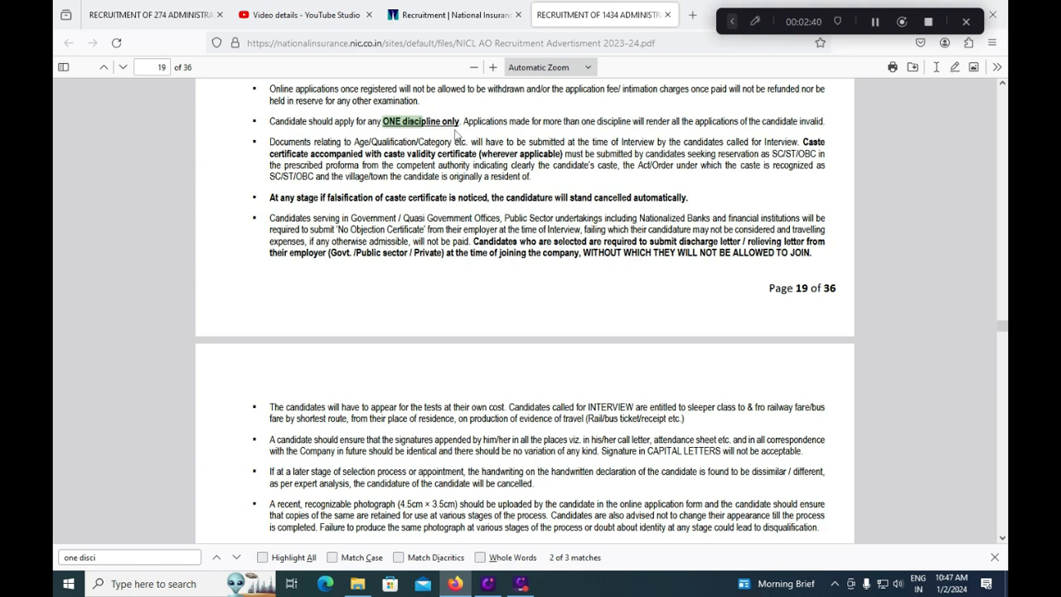
left_click(132, 18)
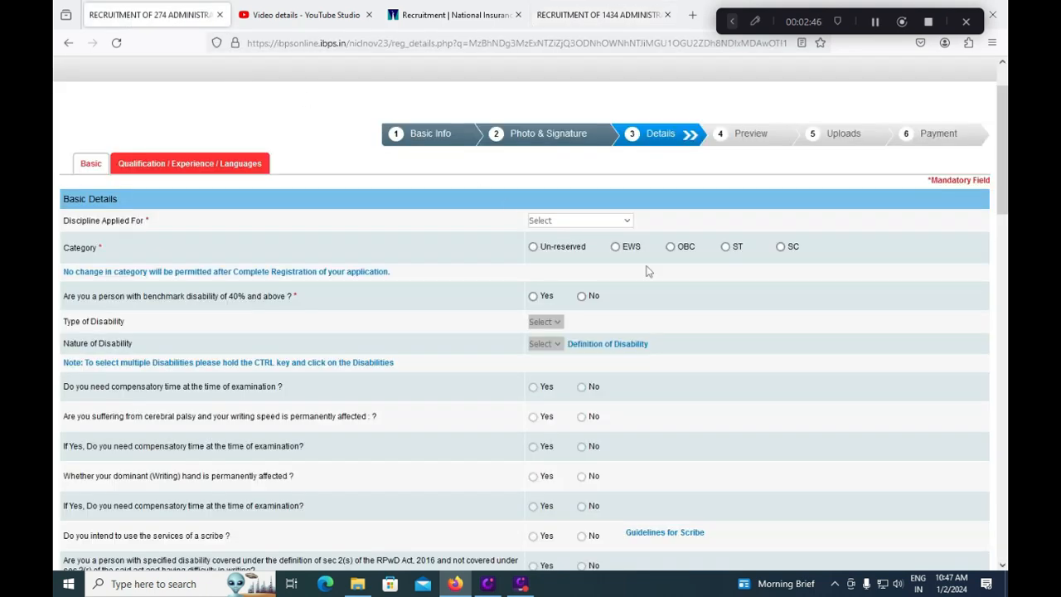
left_click(592, 222)
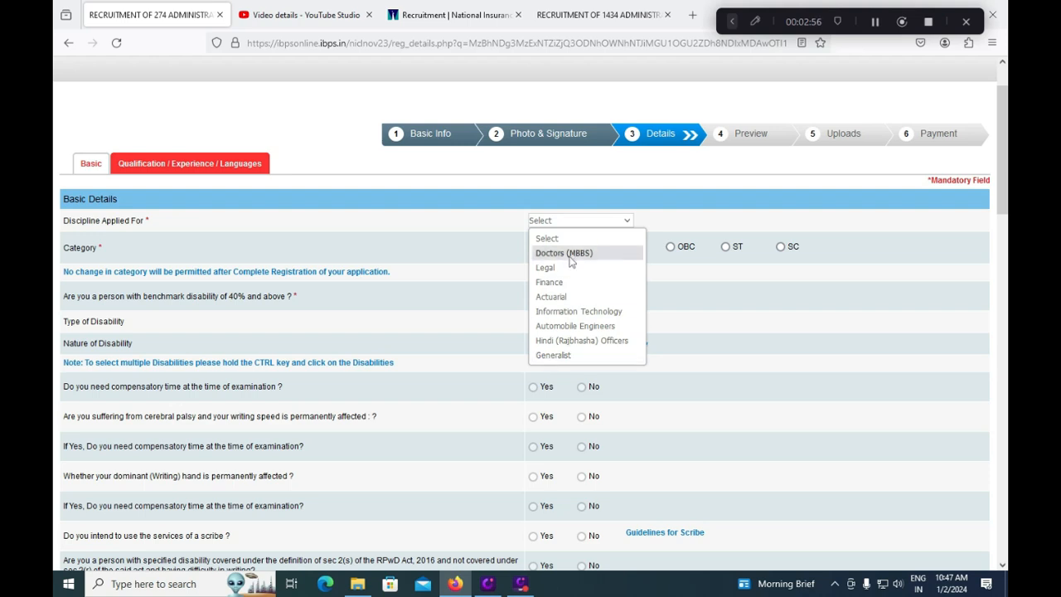
- Choose Generalist as the discipline and SC as the category, acknowledging the alert
left_click(553, 355)
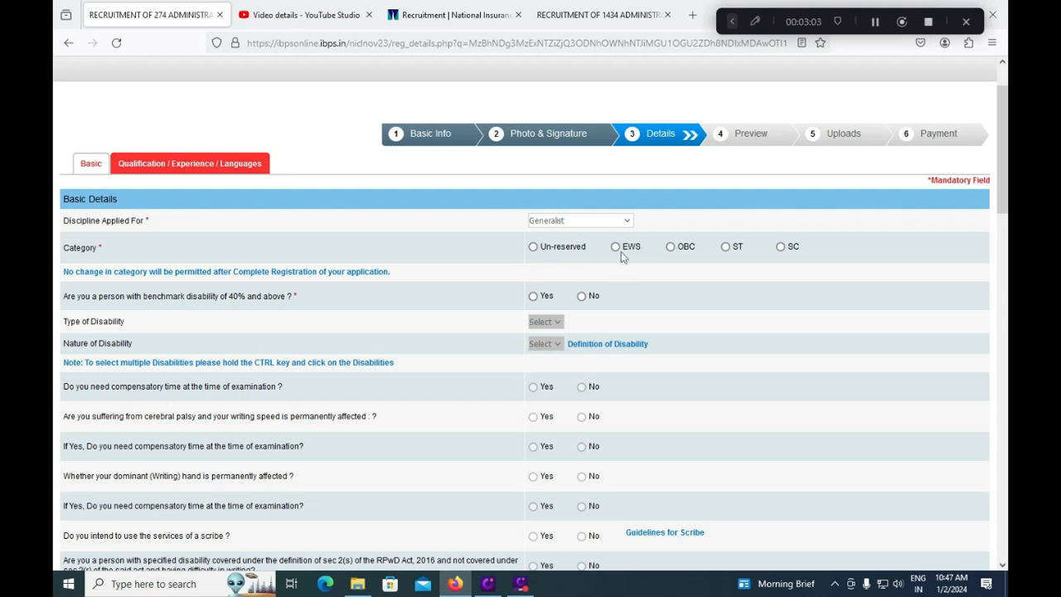
left_click(784, 247)
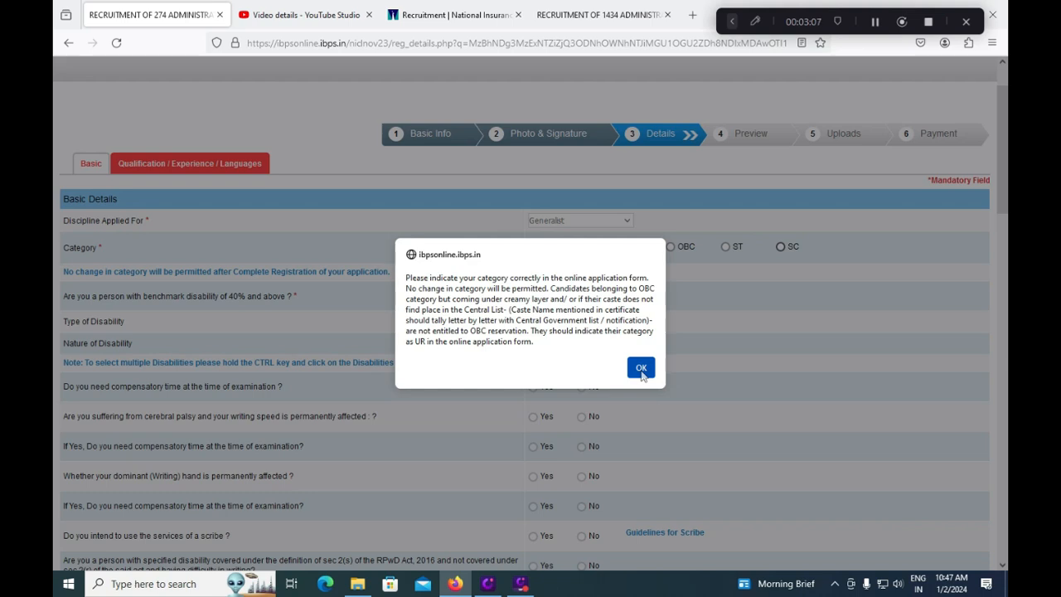
left_click(641, 370)
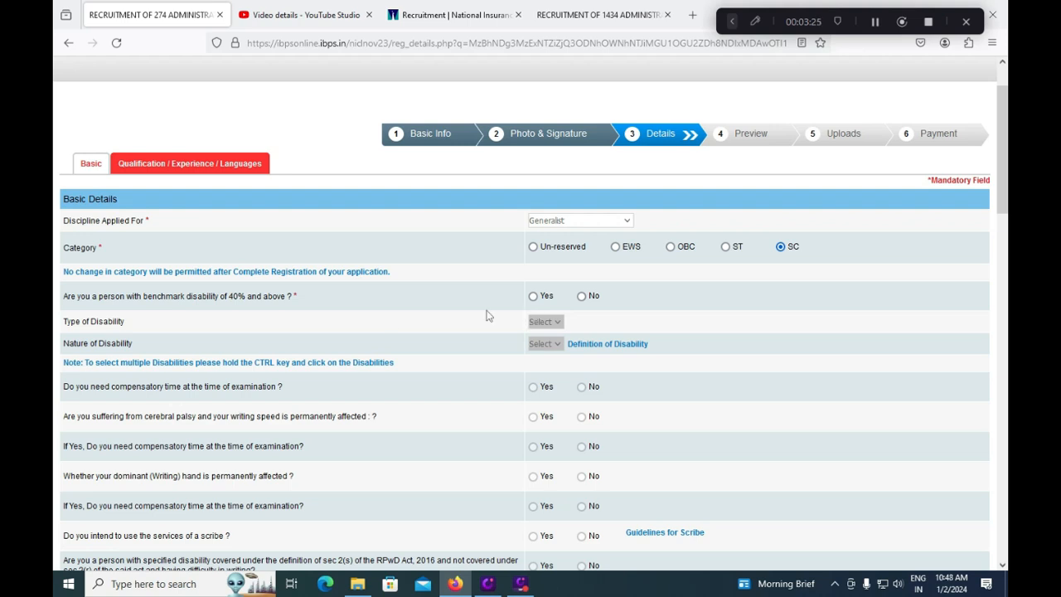
- Answer No to the benchmark disability and RPwD writing-difficulty questions
left_click(585, 297)
scroll(552, 477, "down", 3)
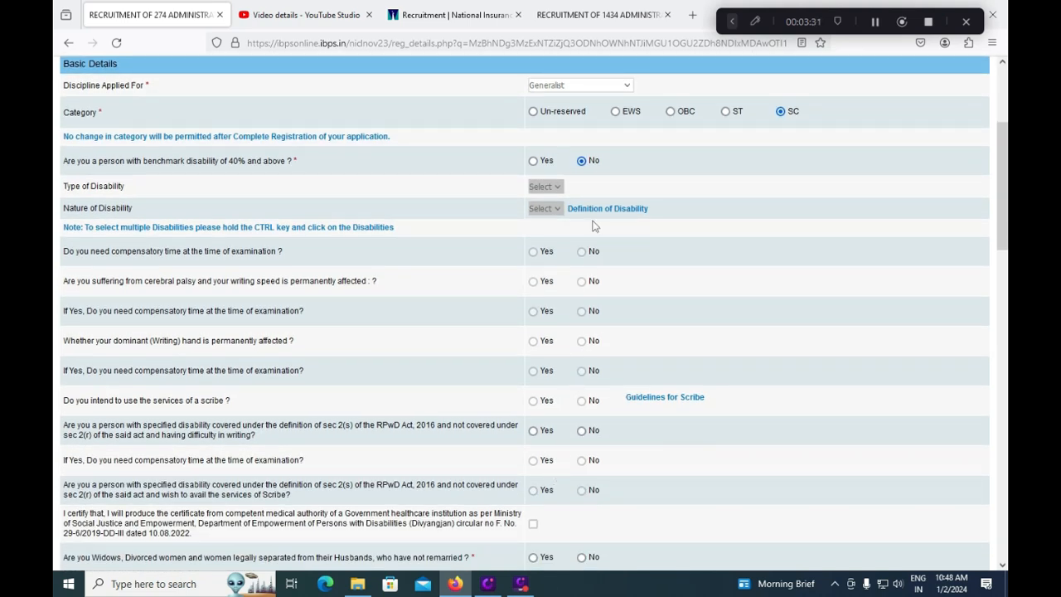
left_click(582, 431)
scroll(614, 442, "down", 1)
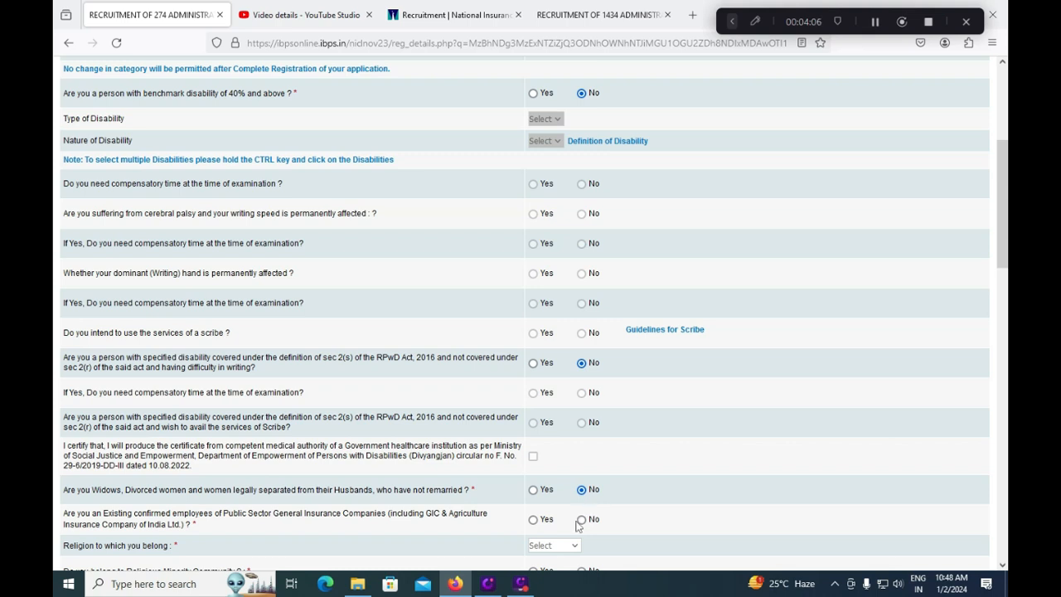
- Answer No for existing insurance employee, set religion to Hindu, and No for religious minority
left_click(581, 521)
scroll(572, 529, "down", 1)
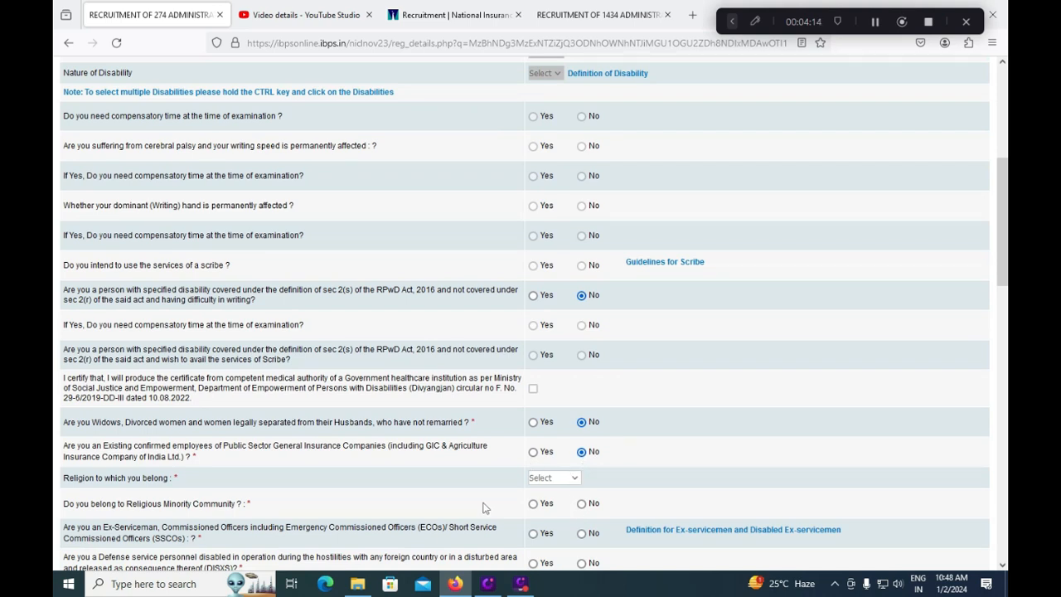
left_click(568, 480)
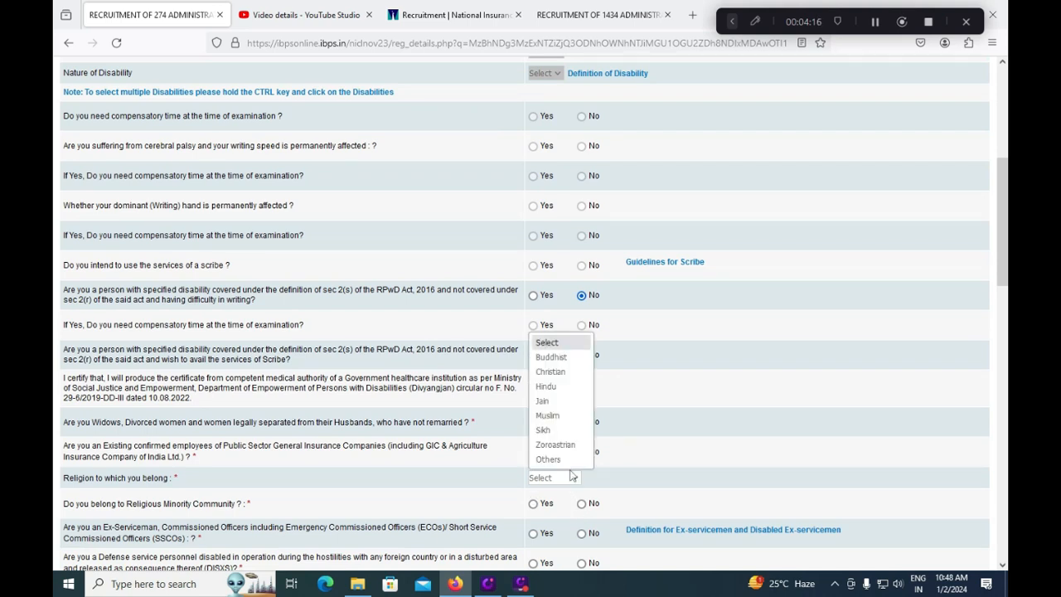
left_click(562, 388)
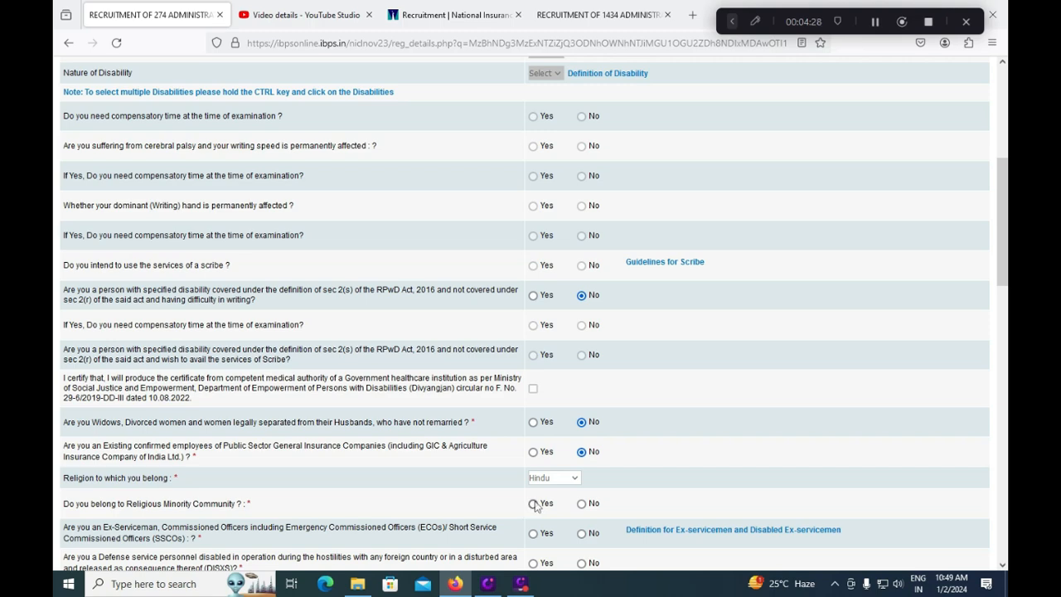
left_click(583, 508)
- Answer No to the ex-serviceman and DISXS questions and reach the nationality choices
scroll(590, 507, "down", 1)
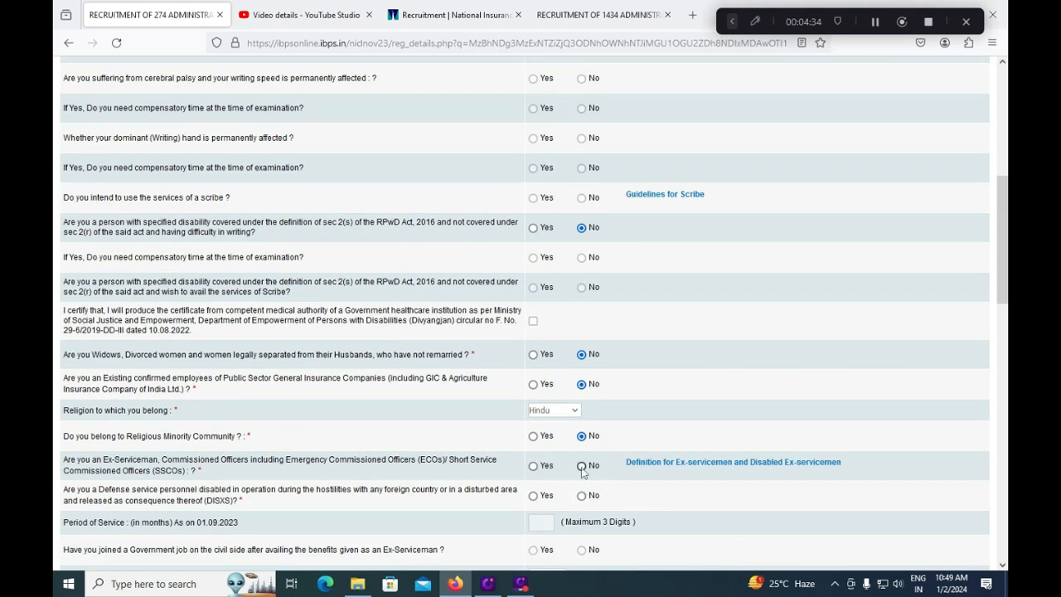
left_click(583, 467)
left_click(582, 496)
scroll(581, 498, "down", 1)
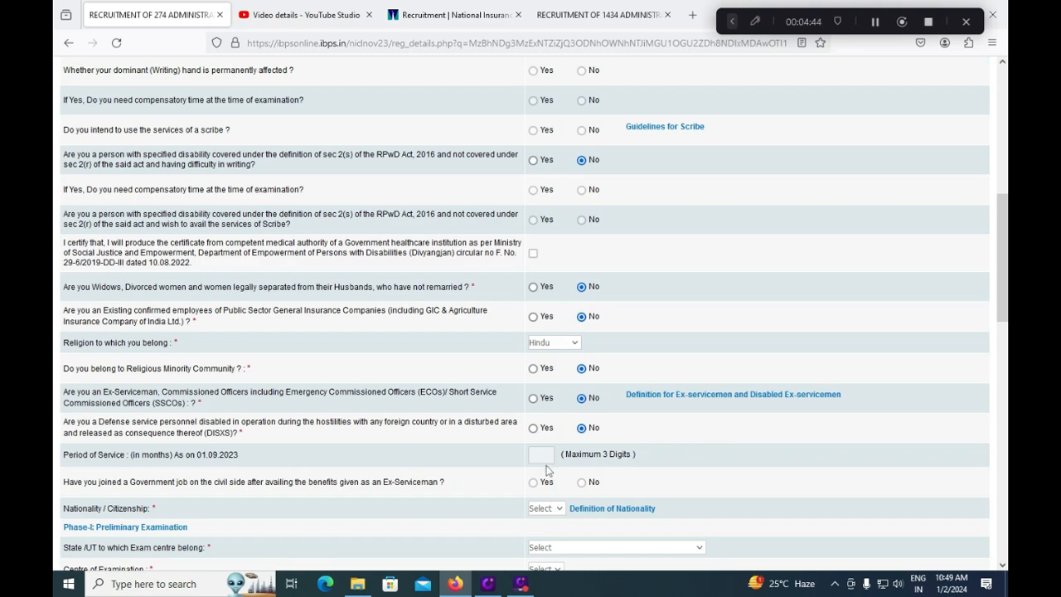
scroll(547, 469, "down", 1)
scroll(546, 472, "down", 1)
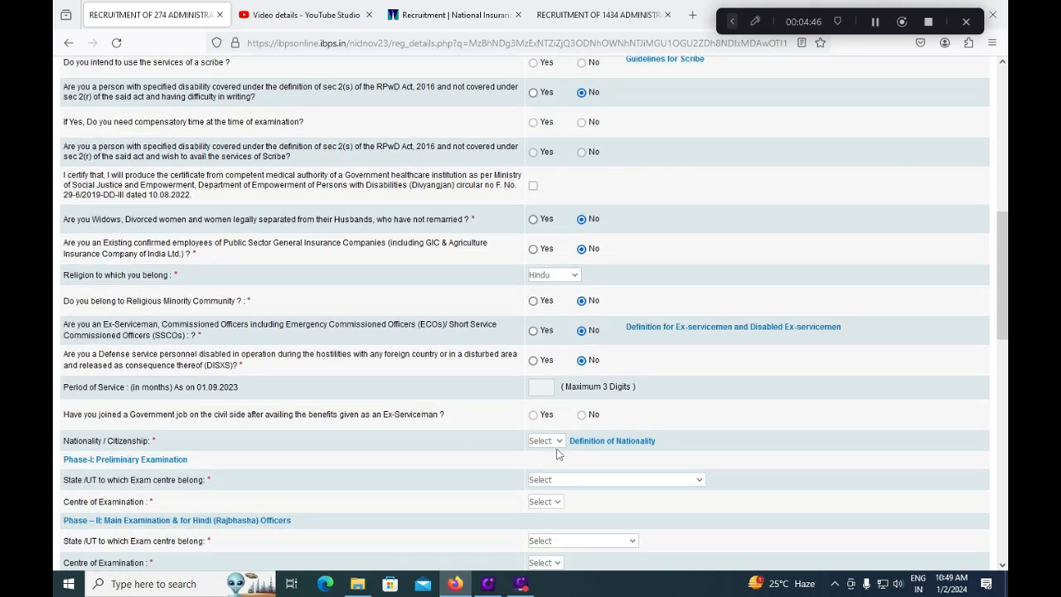
left_click(560, 447)
- Set nationality to Indian and the Phase-I exam centre to Telangana – Hyderabad/ Rangareddy
left_click(547, 471)
scroll(498, 504, "down", 1)
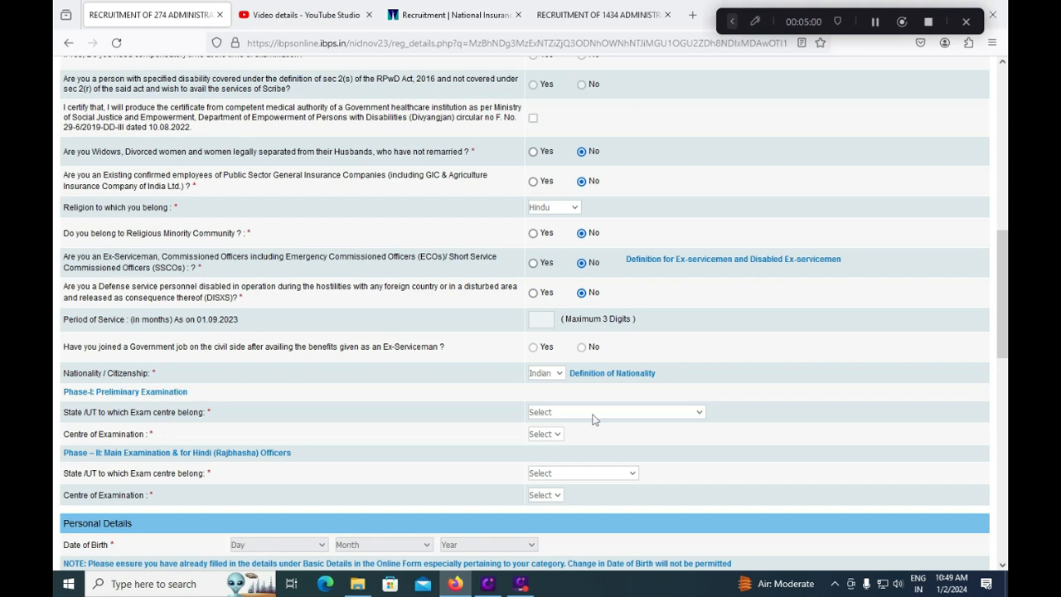
left_click(593, 420)
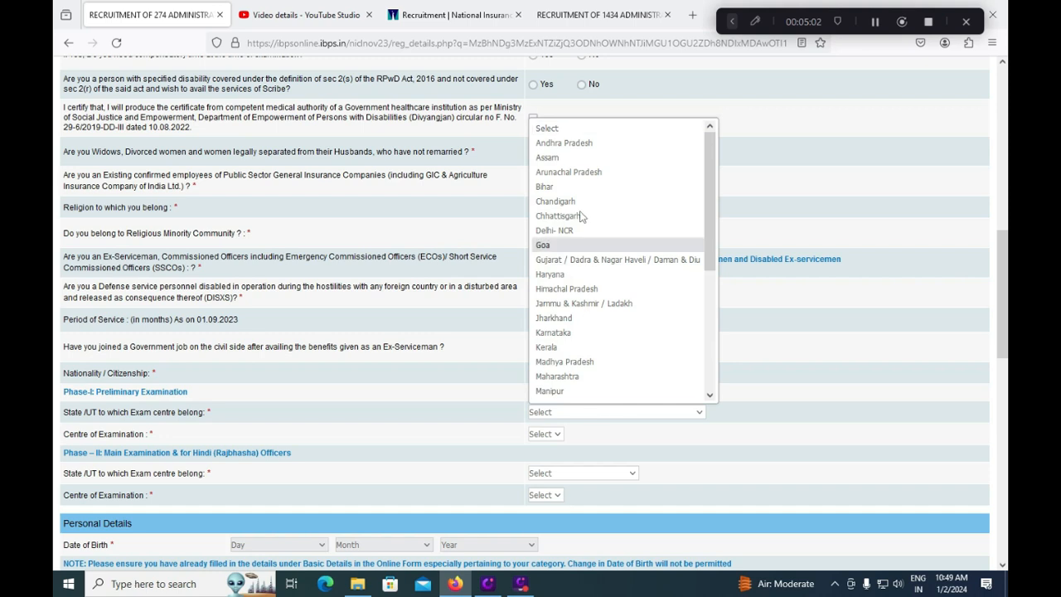
left_click(582, 142)
left_click(581, 150)
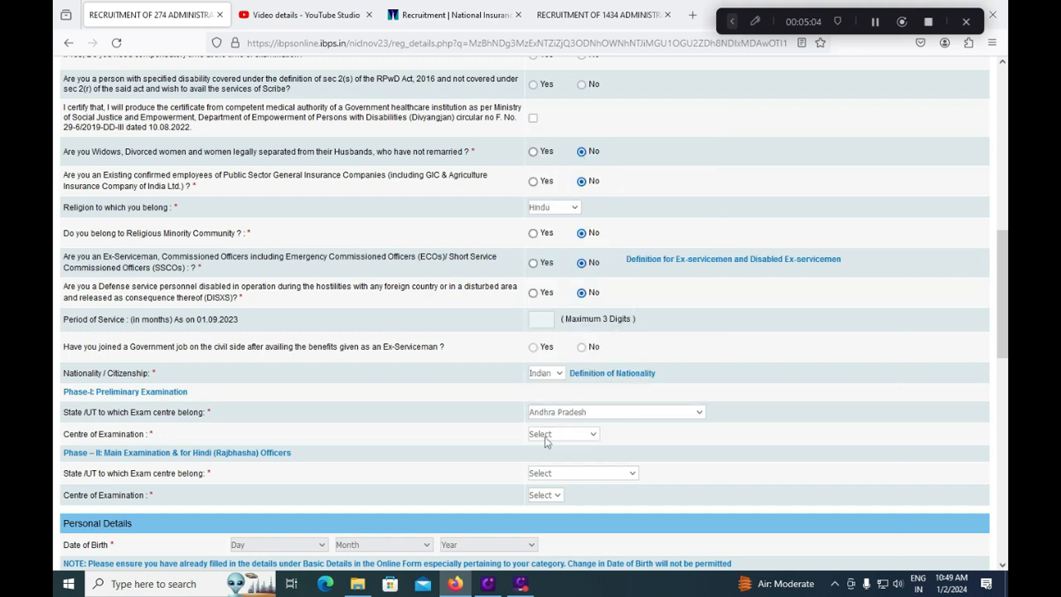
left_click(560, 437)
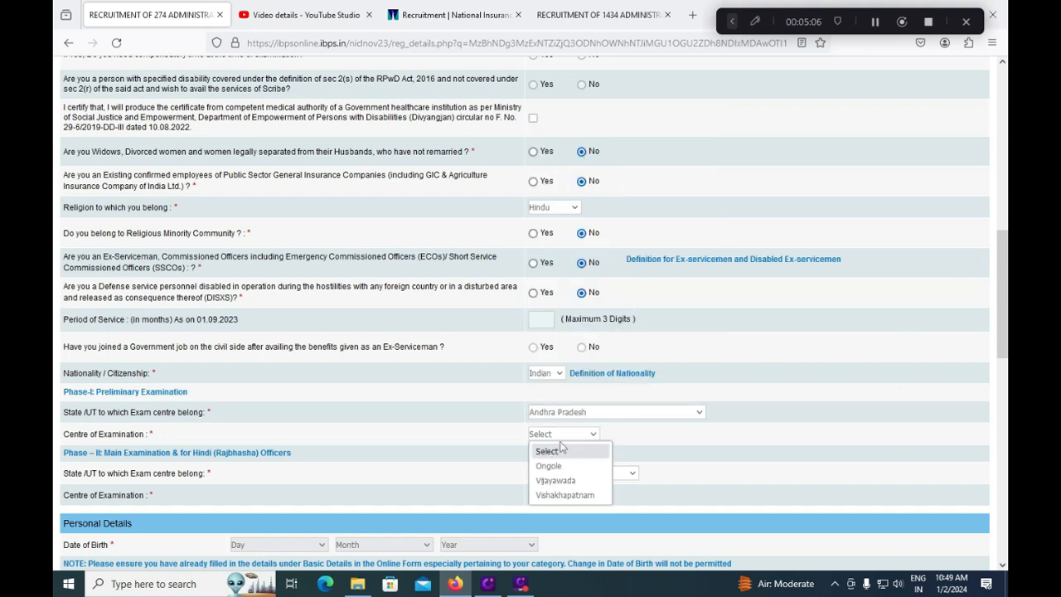
left_click(593, 412)
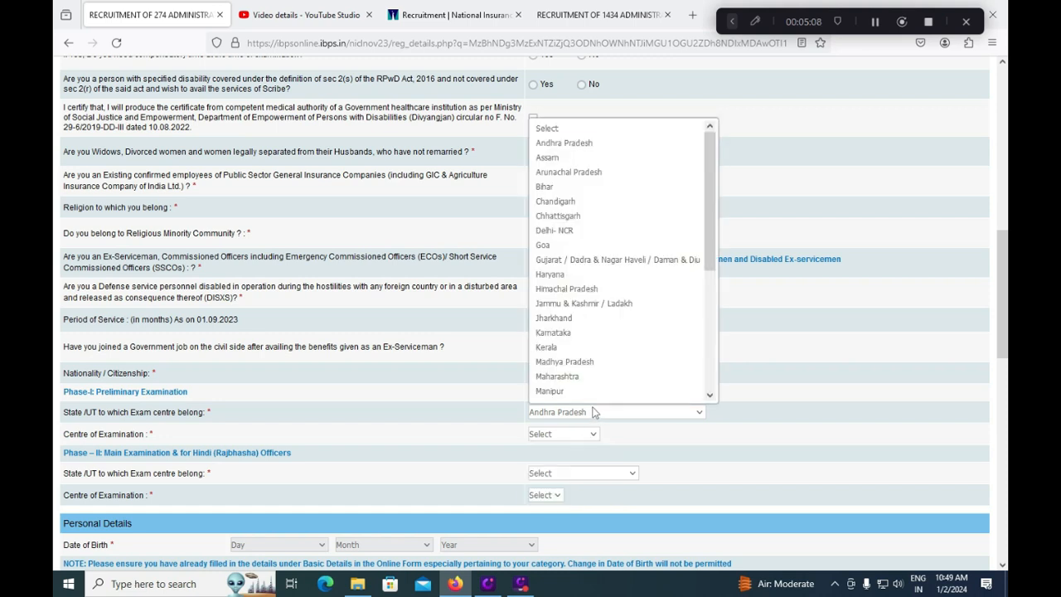
scroll(563, 348, "down", 5)
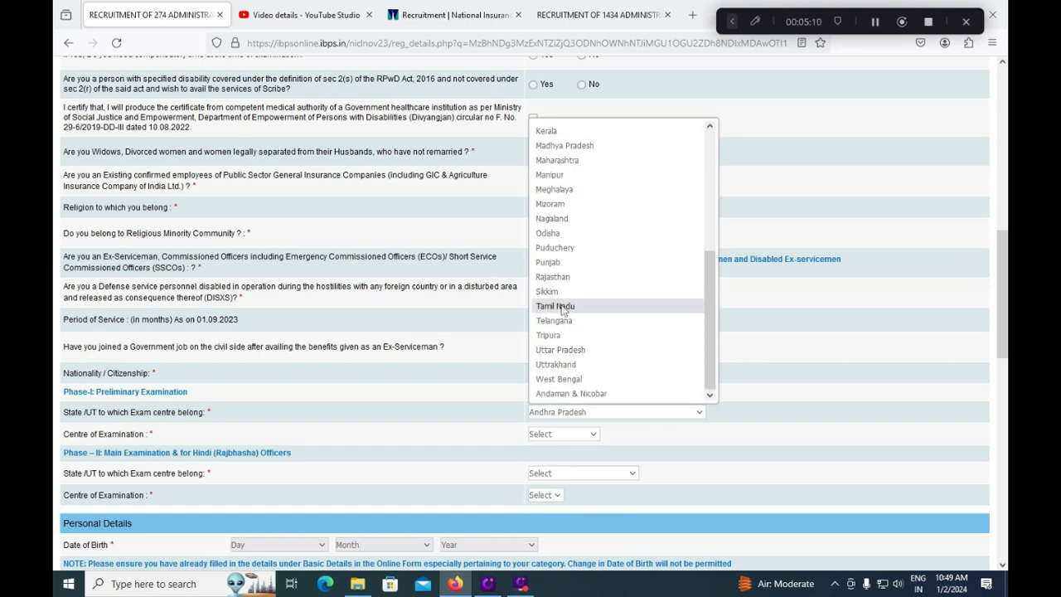
left_click(561, 321)
left_click(564, 435)
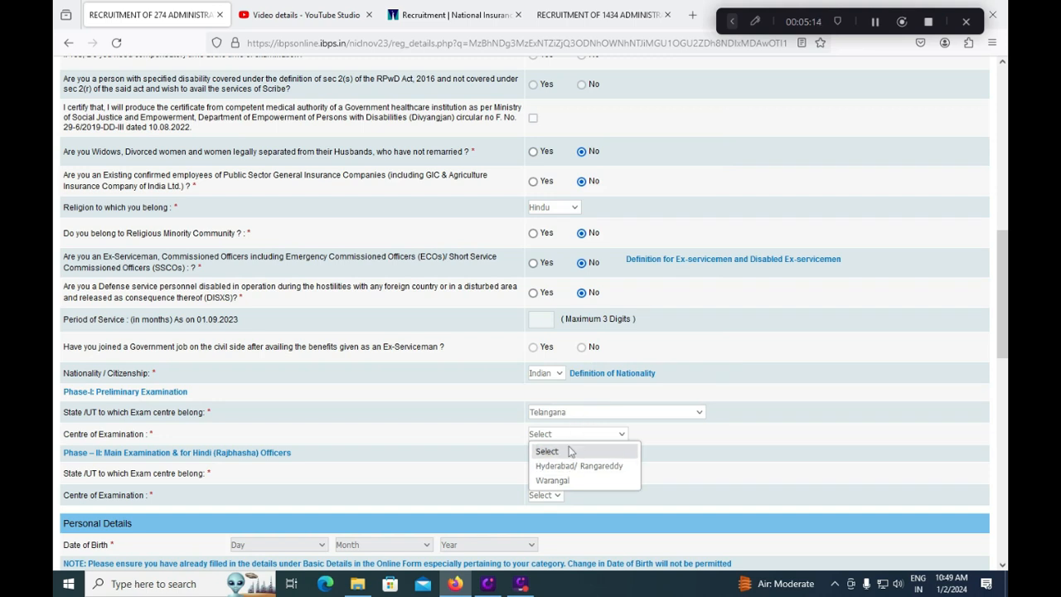
left_click(567, 465)
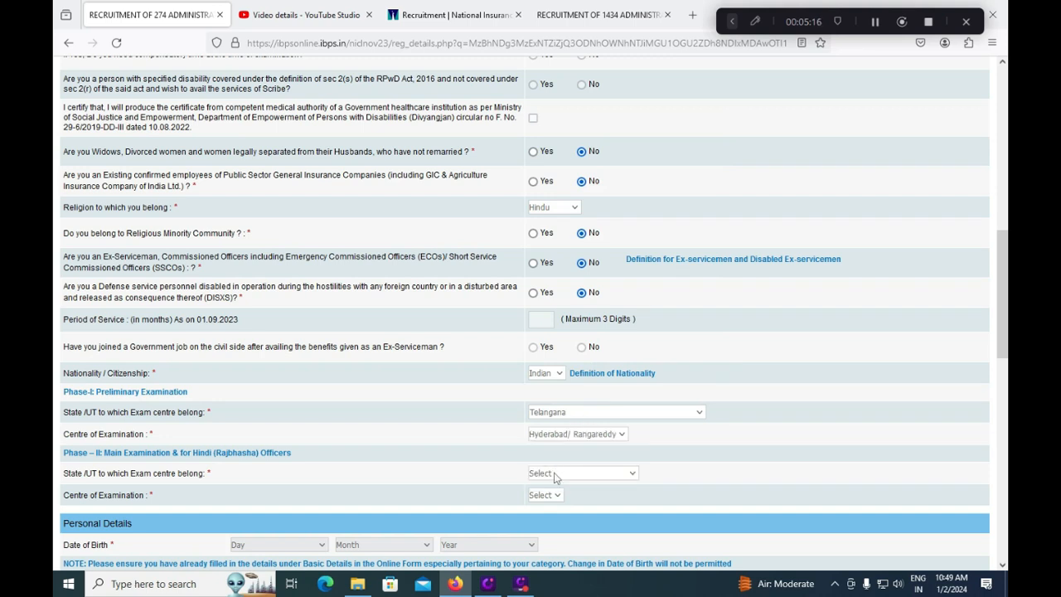
- Set the Phase-II exam centre to Andhra Pradesh/Telangana – Hyderabad
left_click(556, 475)
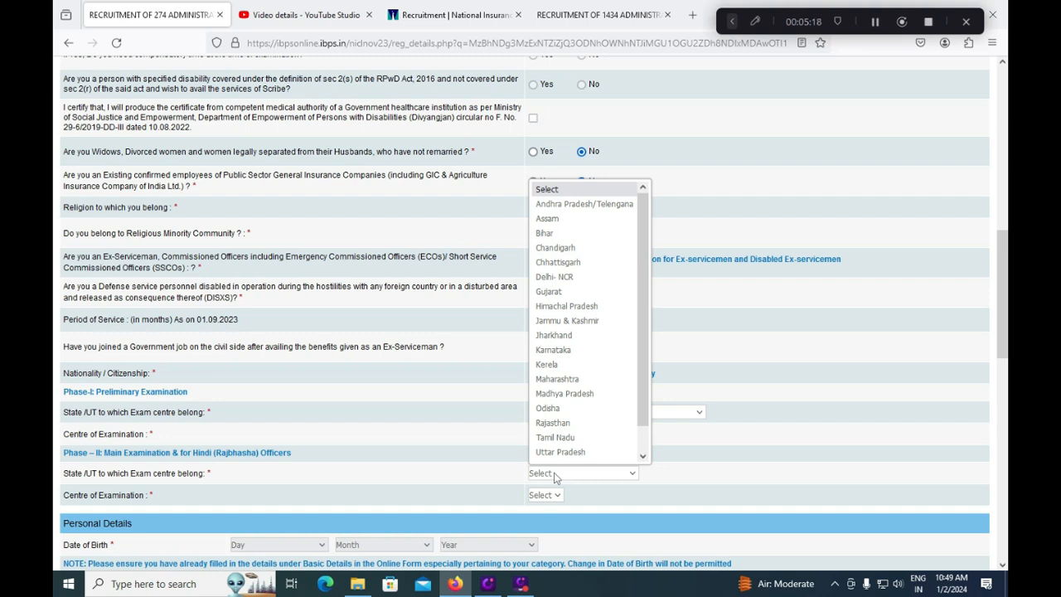
left_click(603, 214)
left_click(550, 497)
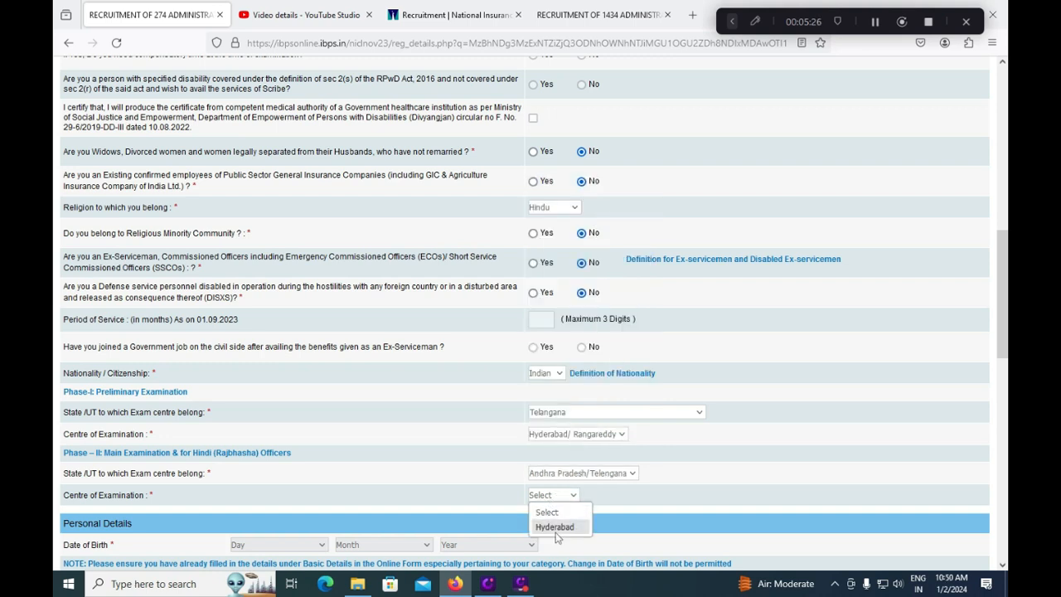
left_click(557, 530)
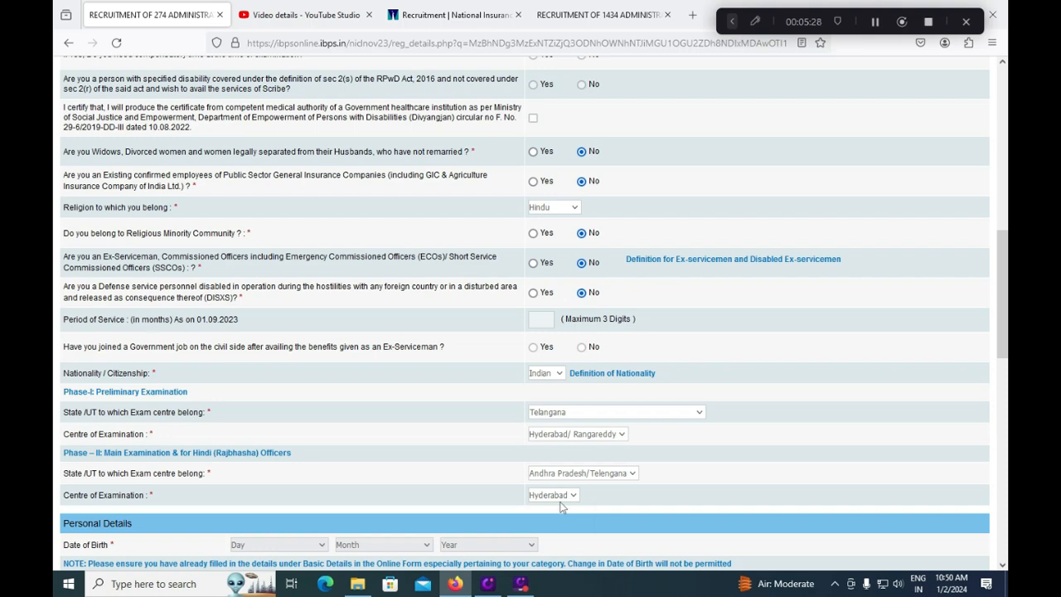
scroll(561, 507, "down", 2)
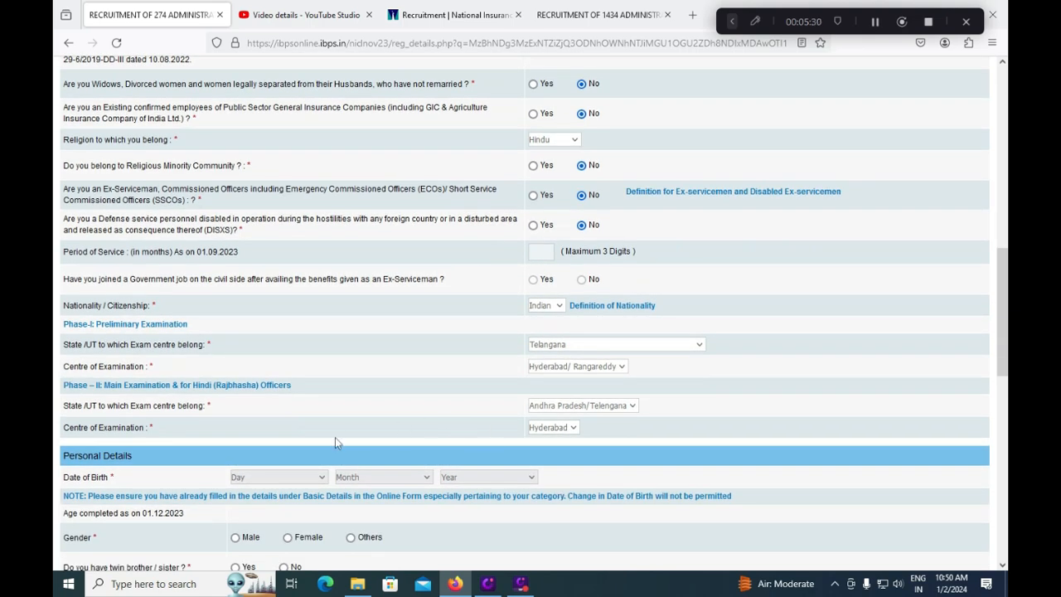
- Enter date of birth as Day 01, Month January, Year 2000
left_click(597, 411)
left_click(643, 389)
left_click(406, 404)
left_click(309, 477)
left_click(279, 210)
left_click(383, 477)
left_click(373, 294)
left_click(495, 479)
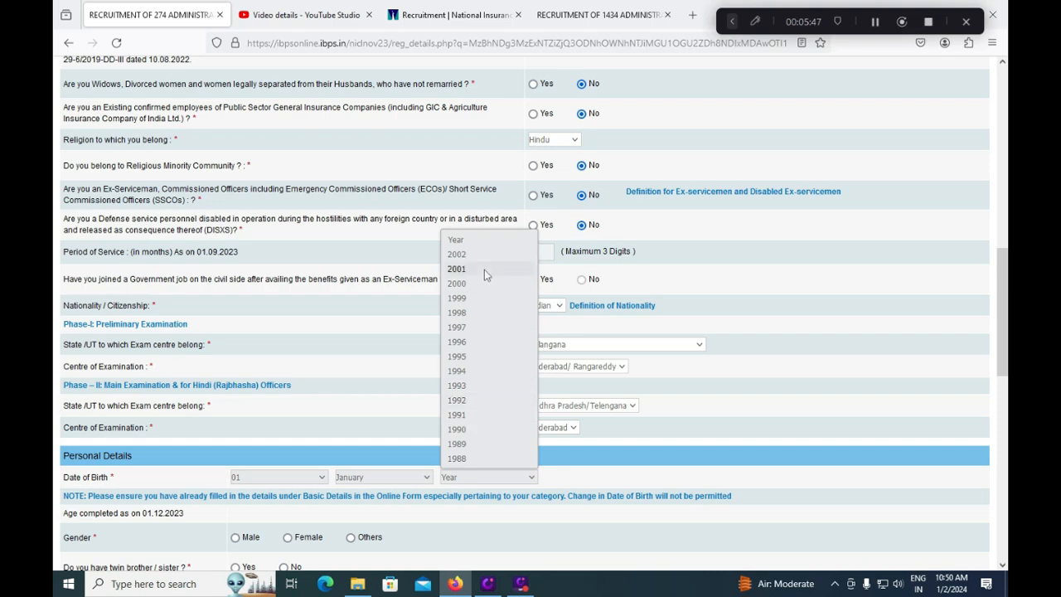
left_click(461, 283)
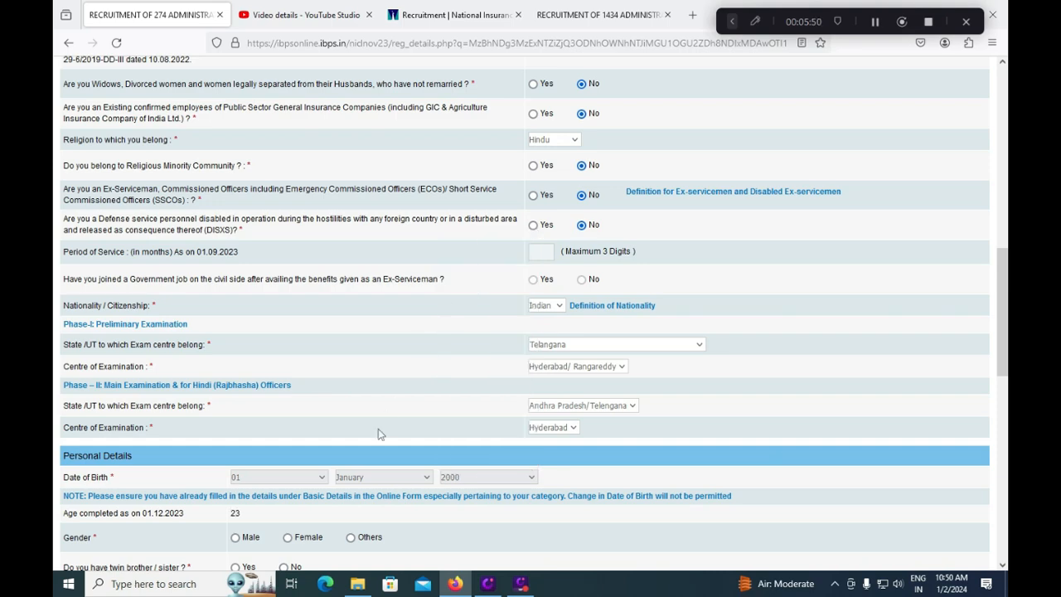
- Select gender Male, No for twin sibling, and marital status Unmarried
scroll(374, 447, "down", 2)
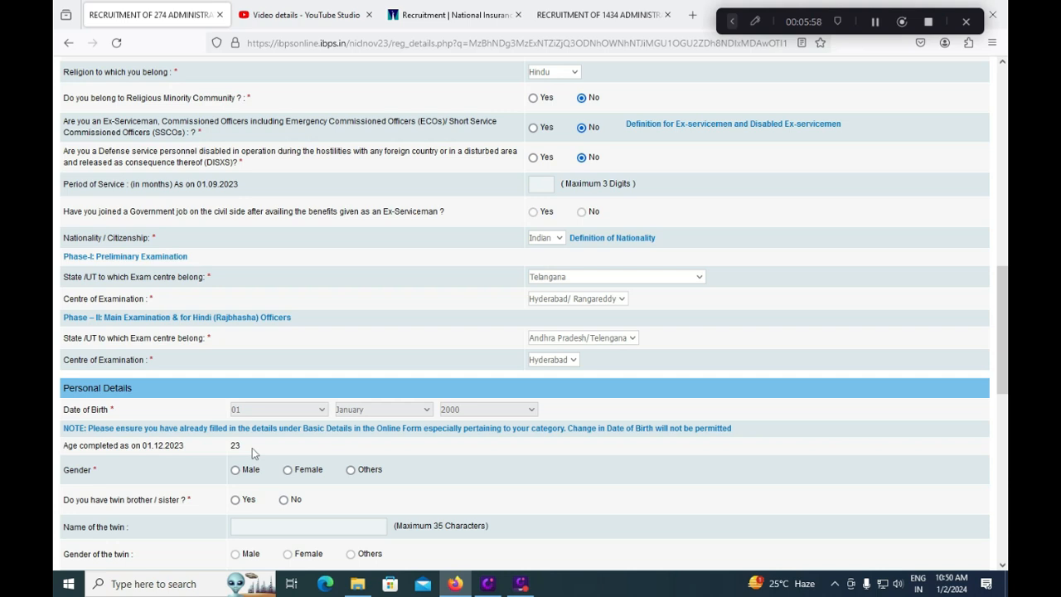
left_click(235, 470)
left_click(282, 503)
scroll(286, 507, "down", 1)
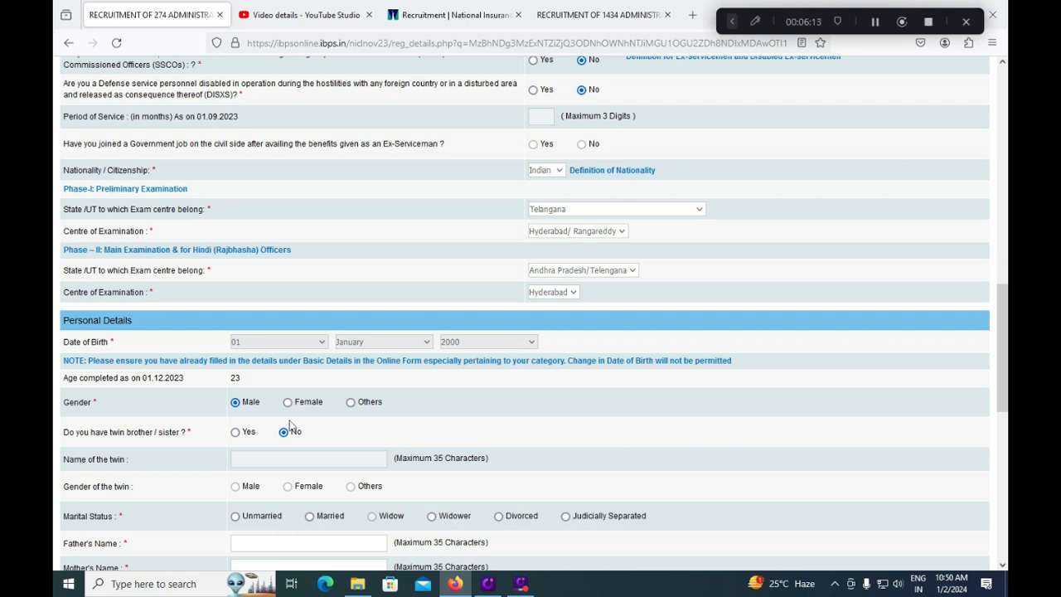
left_click(239, 517)
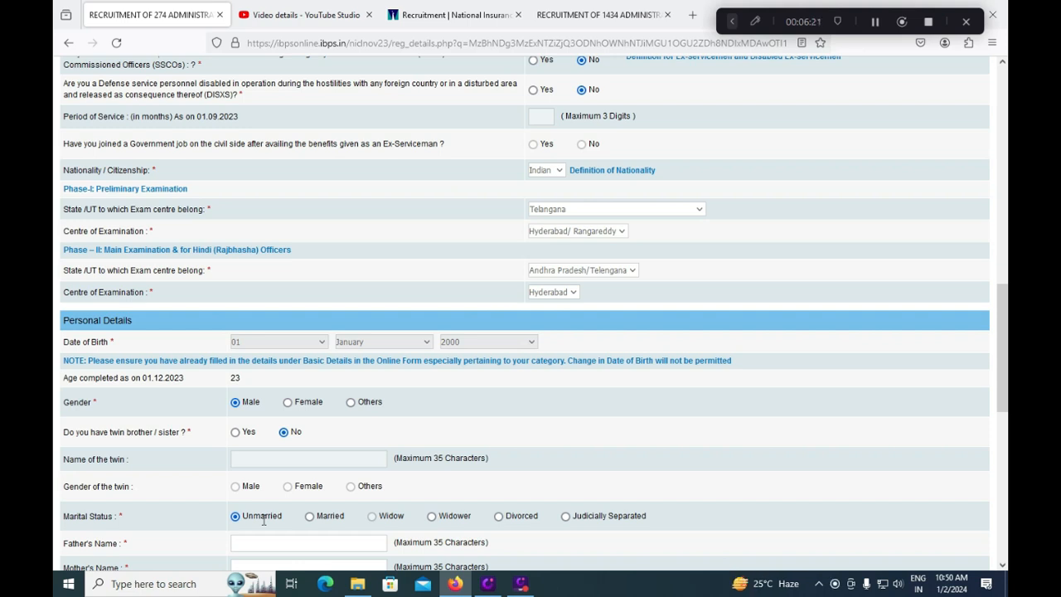
scroll(264, 520, "down", 1)
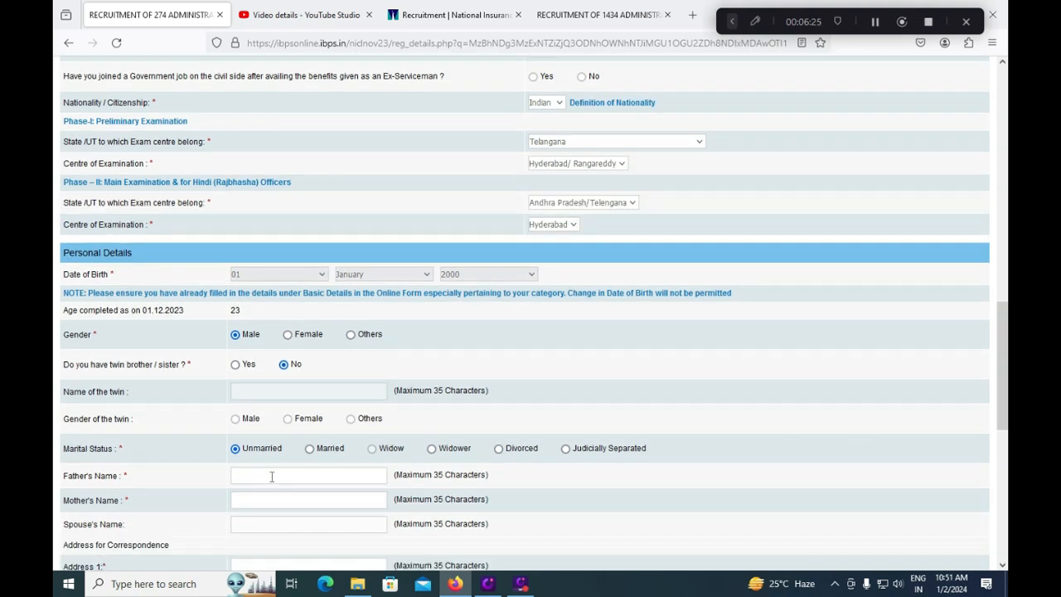
- Enter the father's and mother's names in capital letters
type("Ram")
key("BackSpace")
key("BackSpace")
key("BackSpace")
key("Tab")
- Fill in correspondence address lines 1 and 2 in capitals
scroll(275, 481, "down", 2)
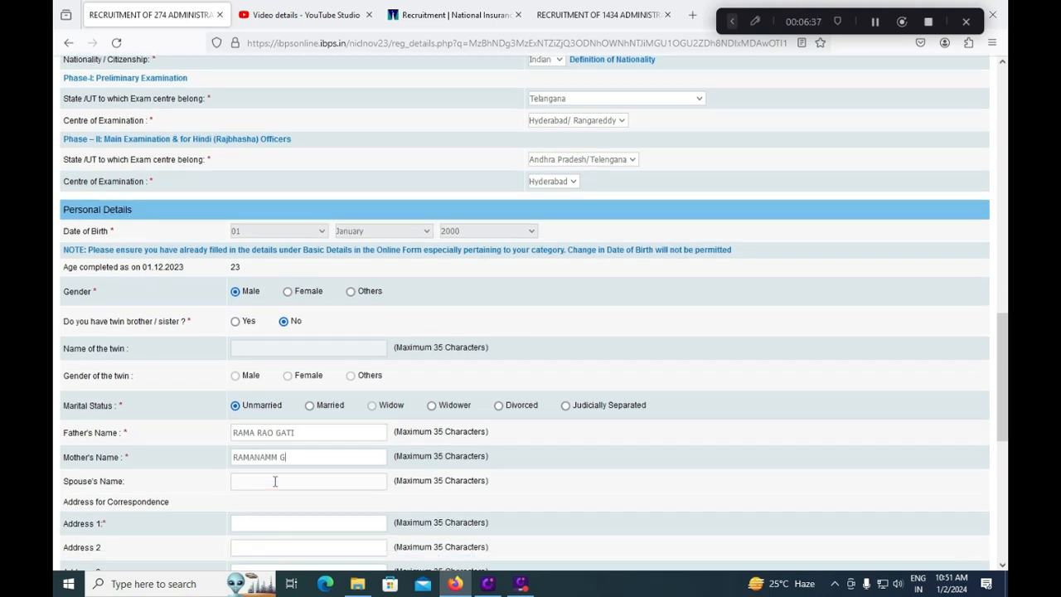
left_click(270, 499)
key("Tab")
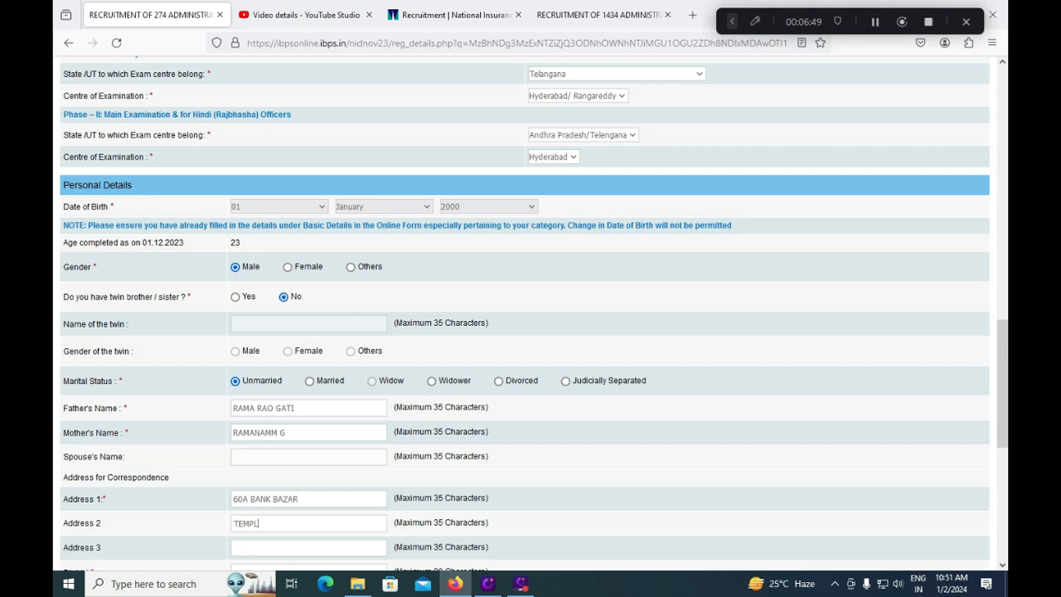
- Set state to ANDHRA PRADESH, enter the pincode, and make the permanent address the same
scroll(249, 481, "down", 3)
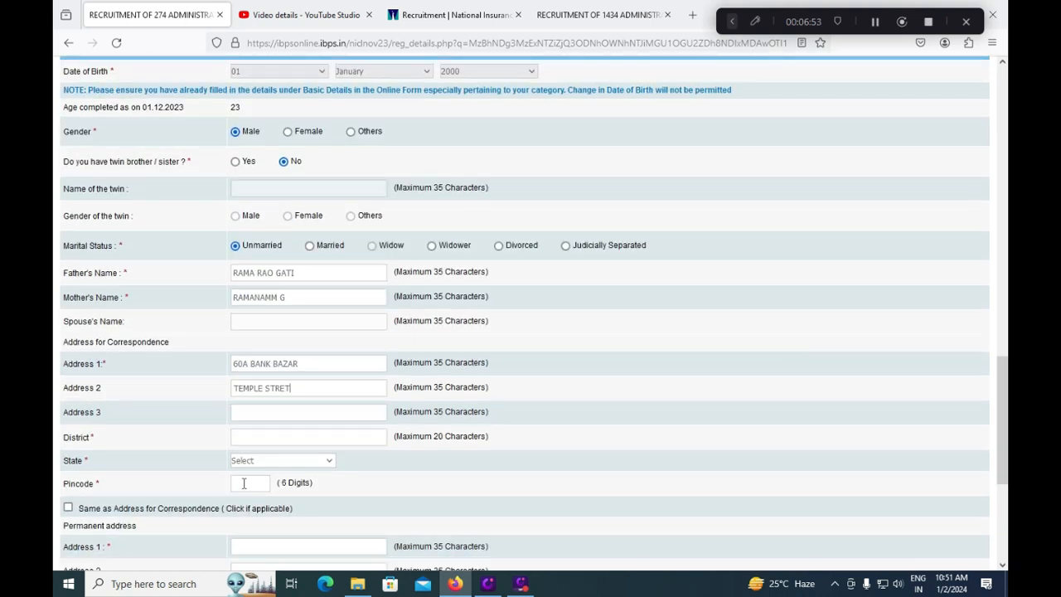
left_click(253, 460)
scroll(277, 224, "down", 1)
left_click(282, 196)
left_click(253, 483)
type("524541")
left_click(68, 508)
scroll(241, 515, "down", 3)
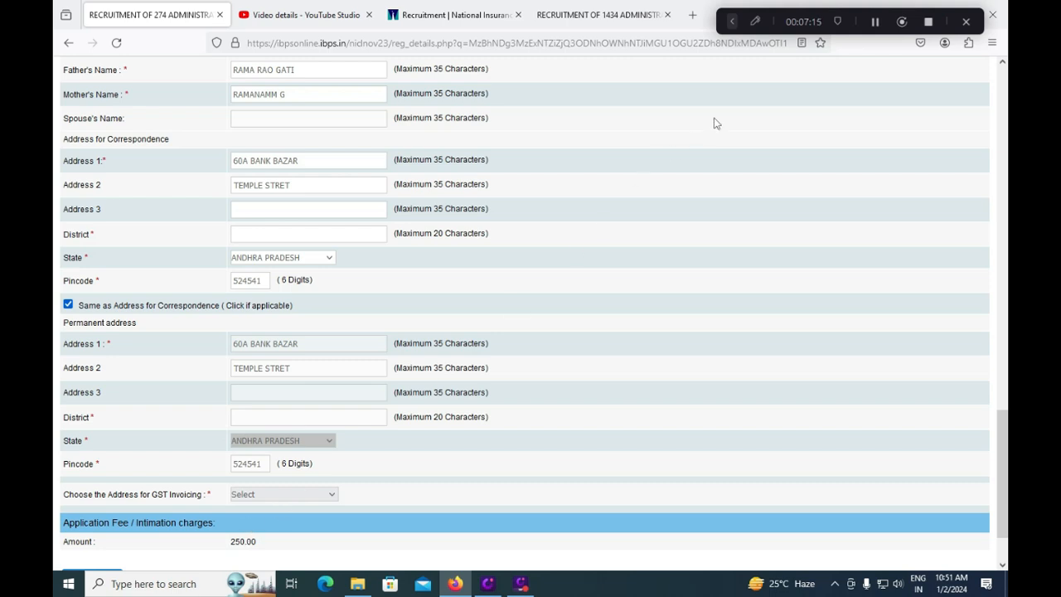
- Choose Correspondence Address for GST invoicing and validate, which flags the missing District
left_click(274, 499)
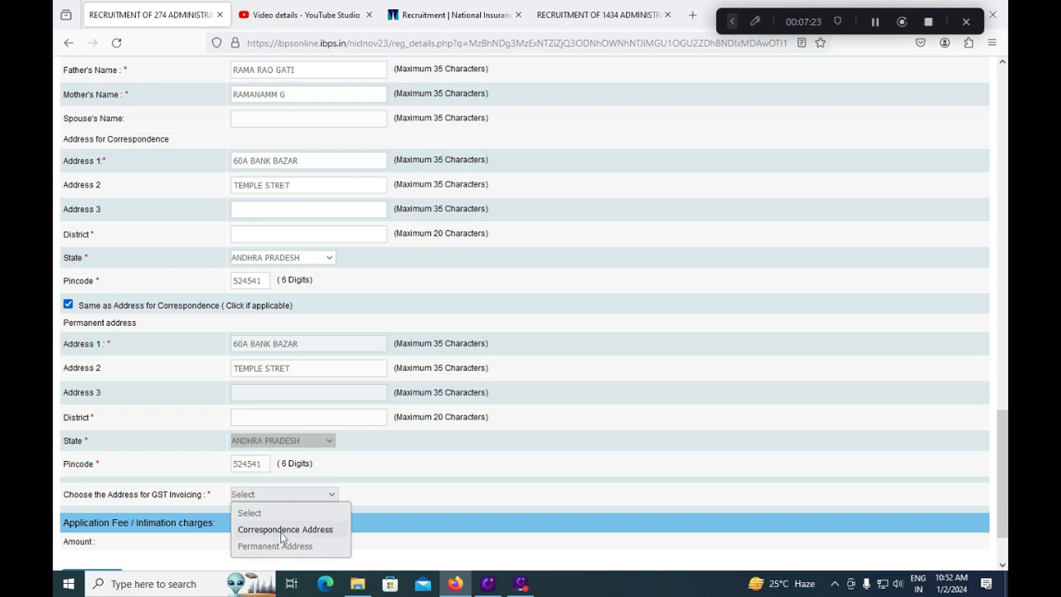
left_click(281, 530)
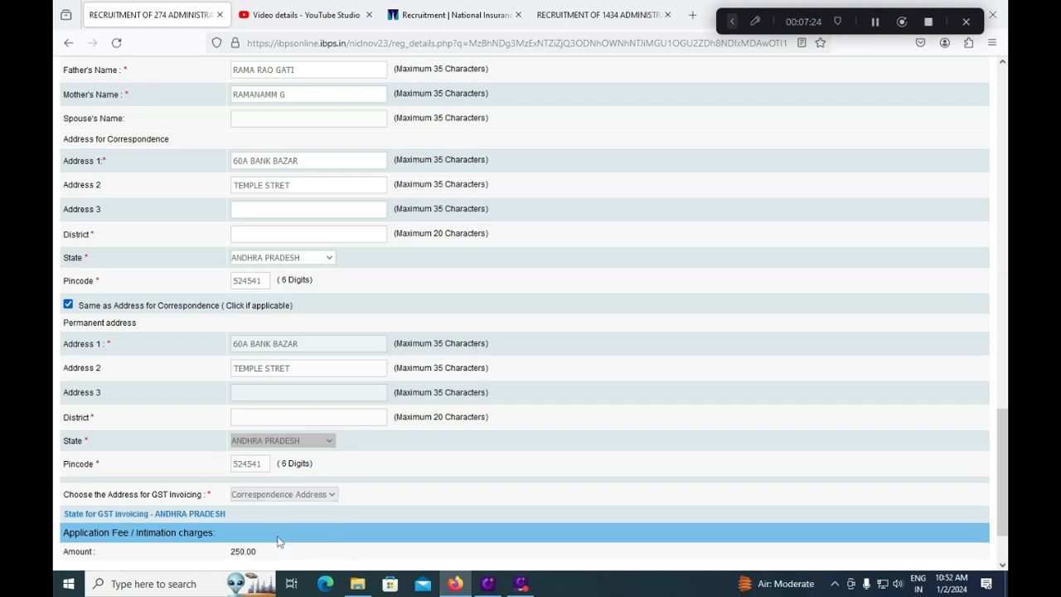
scroll(278, 541, "down", 1)
scroll(277, 541, "down", 1)
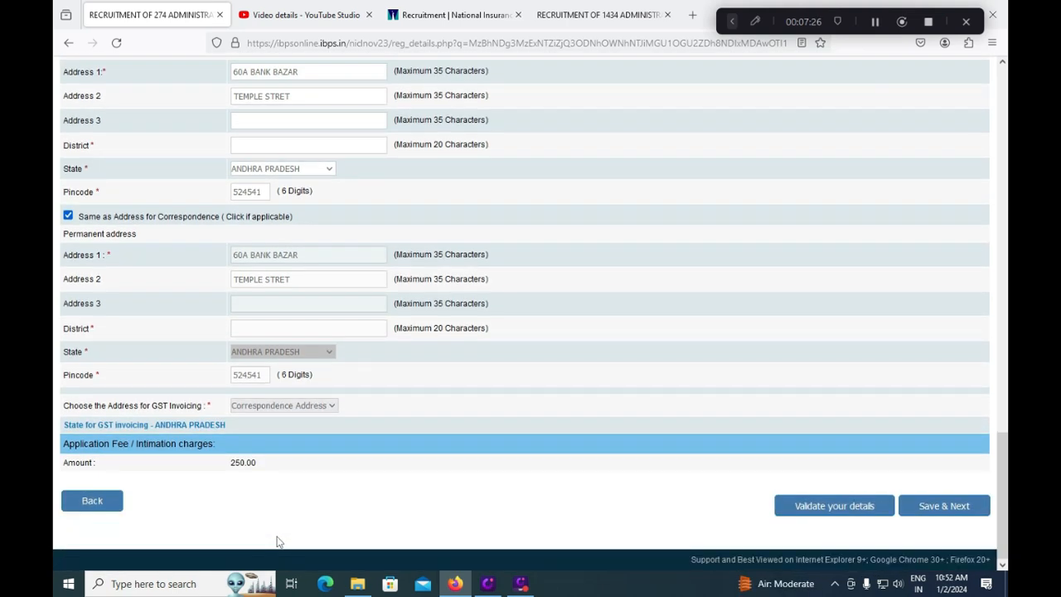
left_click(794, 506)
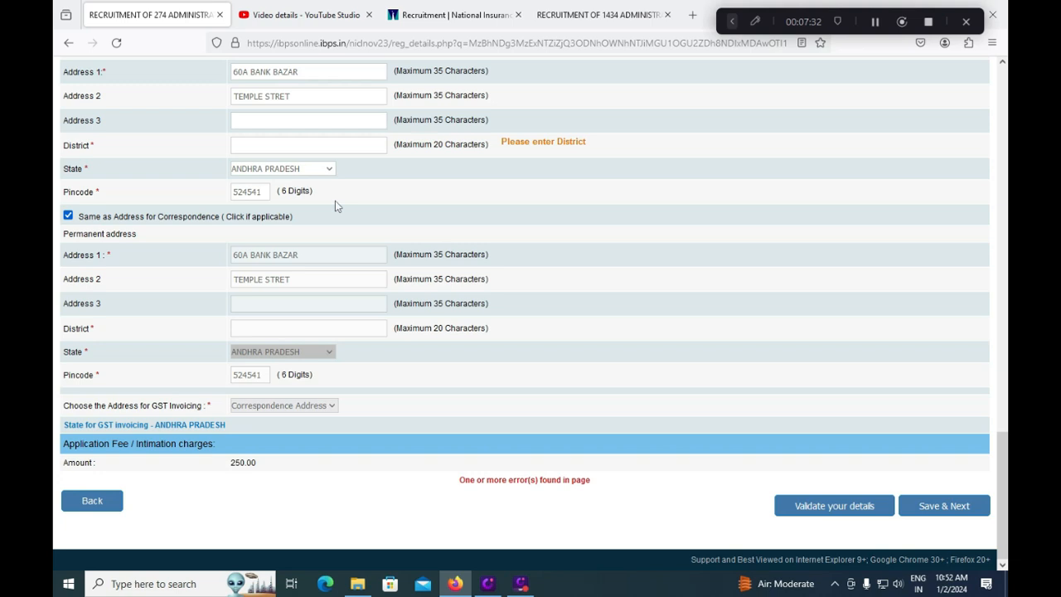
- Save the personal details and continue to the Educational Qualification page
left_click(939, 516)
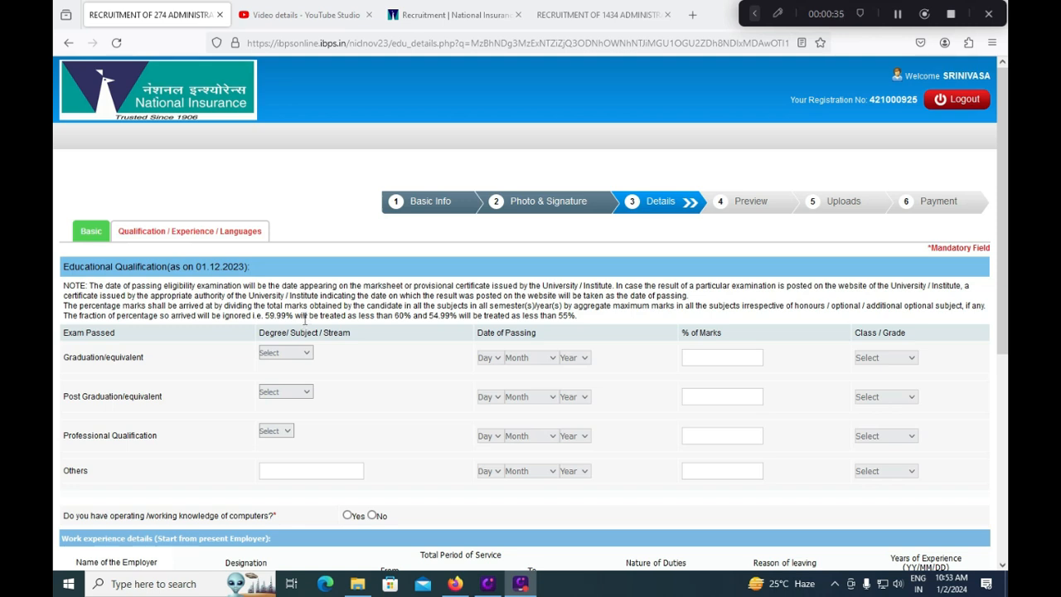
left_click(723, 358)
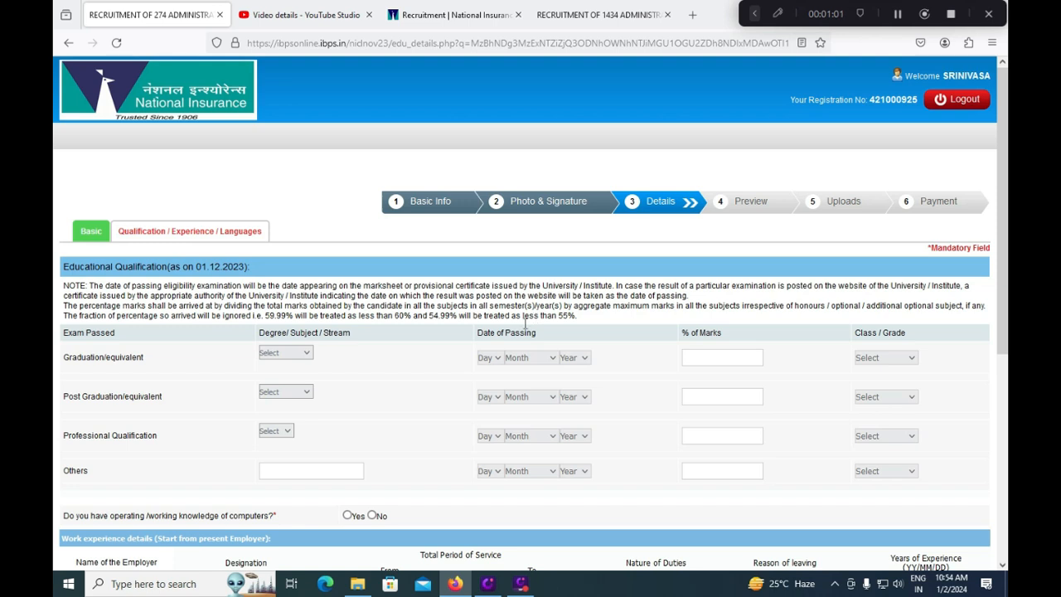
- Set the Graduation stream to Commerce with passing date 01 March 2020
left_click(304, 354)
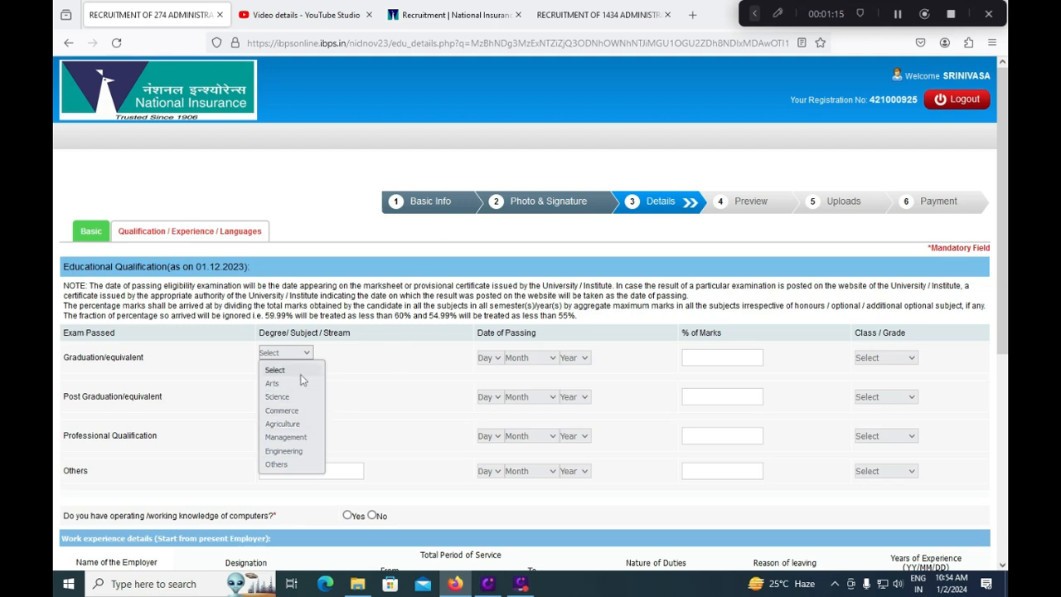
left_click(289, 463)
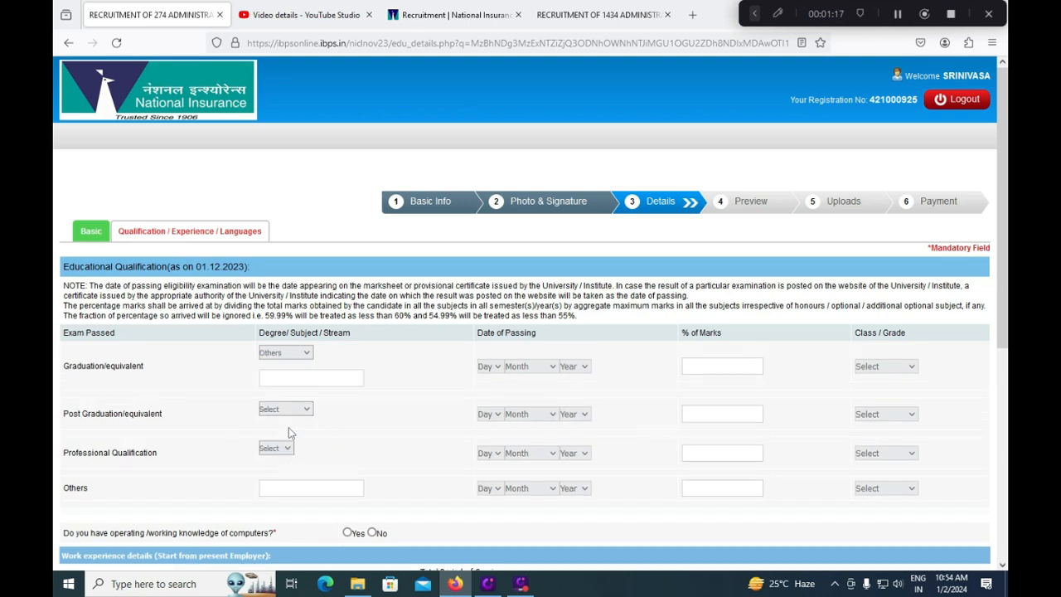
left_click(285, 352)
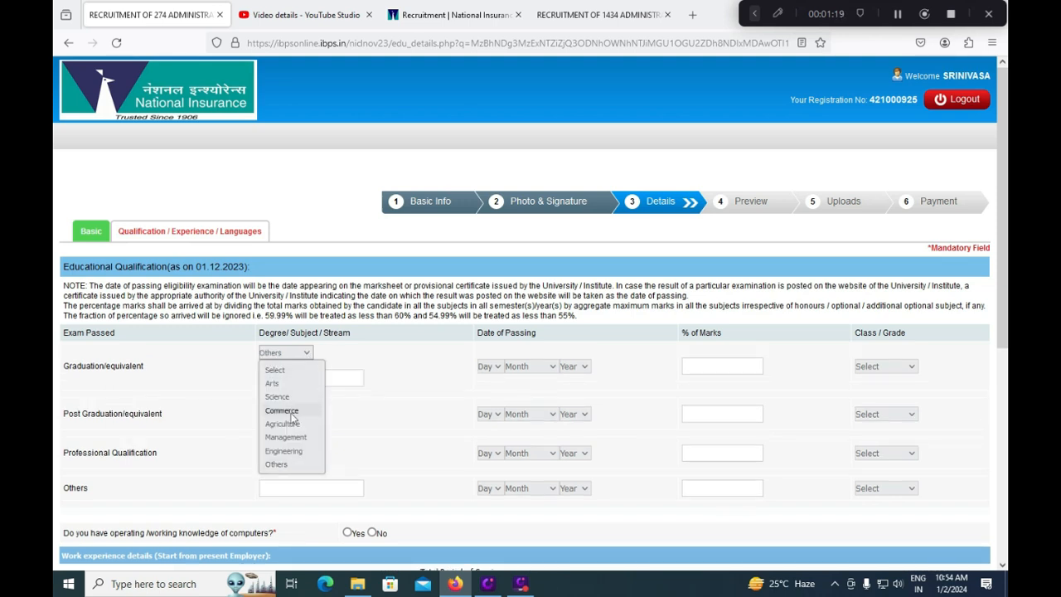
left_click(290, 412)
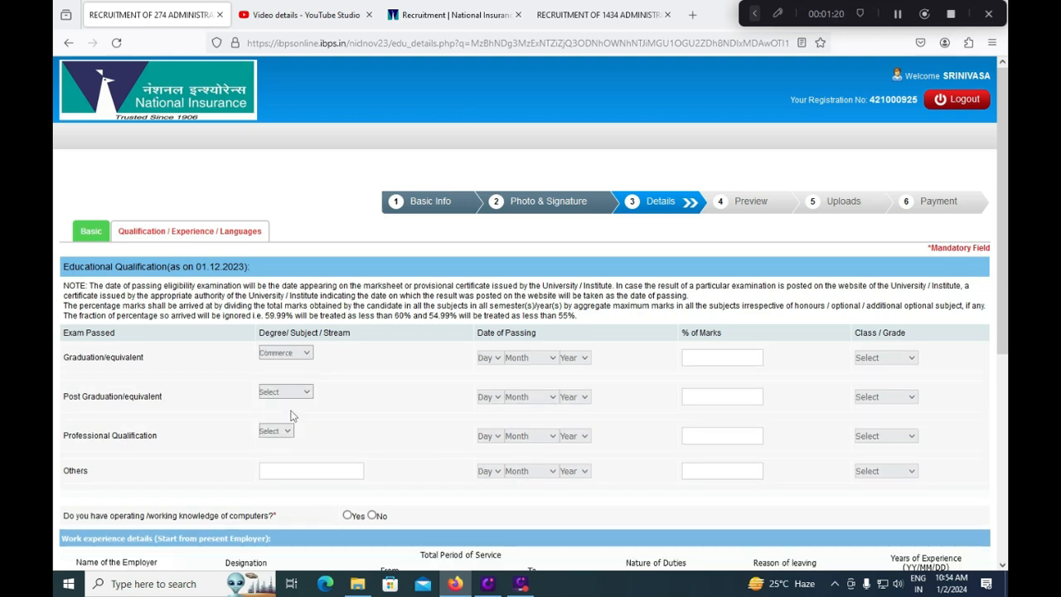
left_click(489, 358)
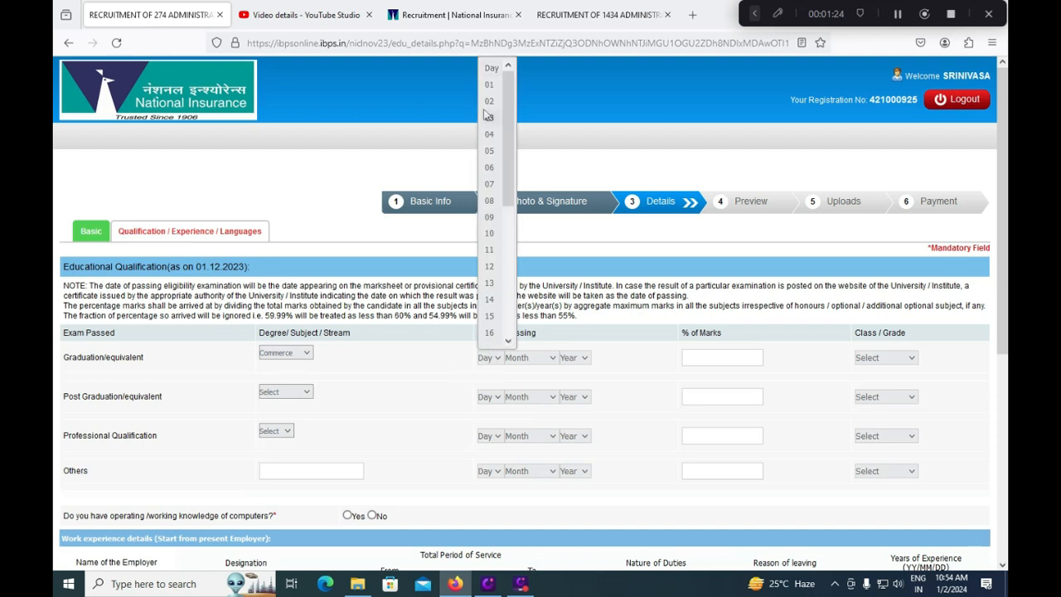
left_click(490, 70)
left_click(528, 358)
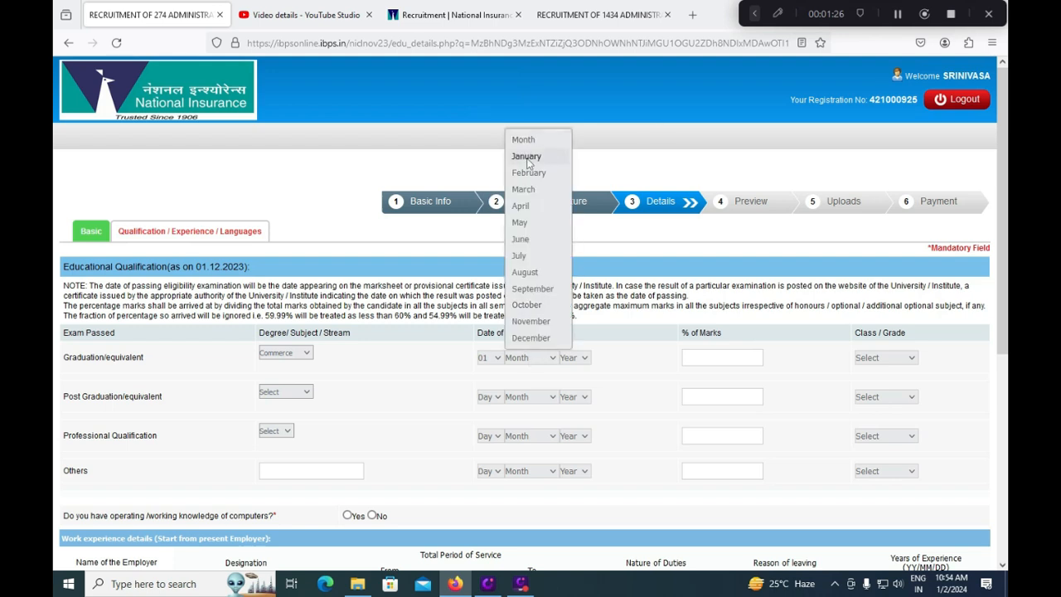
left_click(561, 229)
left_click(580, 358)
left_click(573, 279)
- Enter 75.15% marks and First Class for the graduation row
left_click(718, 357)
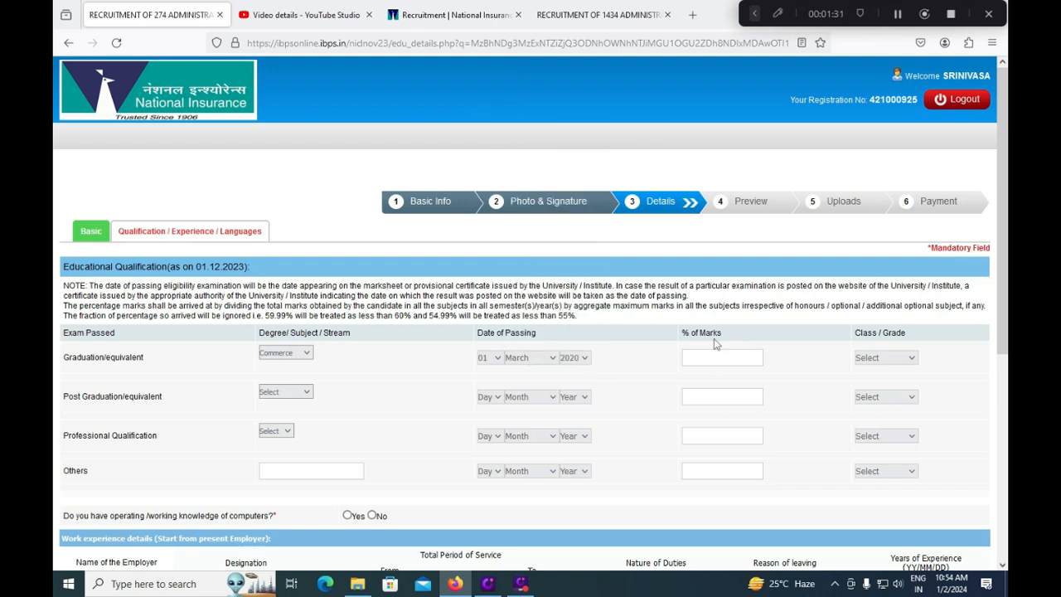
type("75.15")
left_click(881, 361)
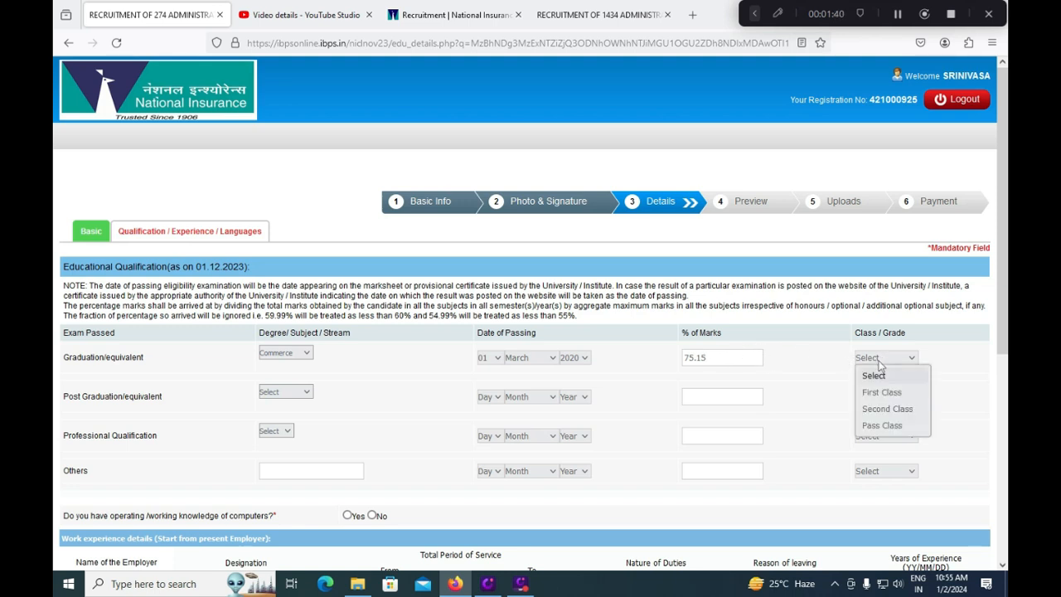
left_click(880, 393)
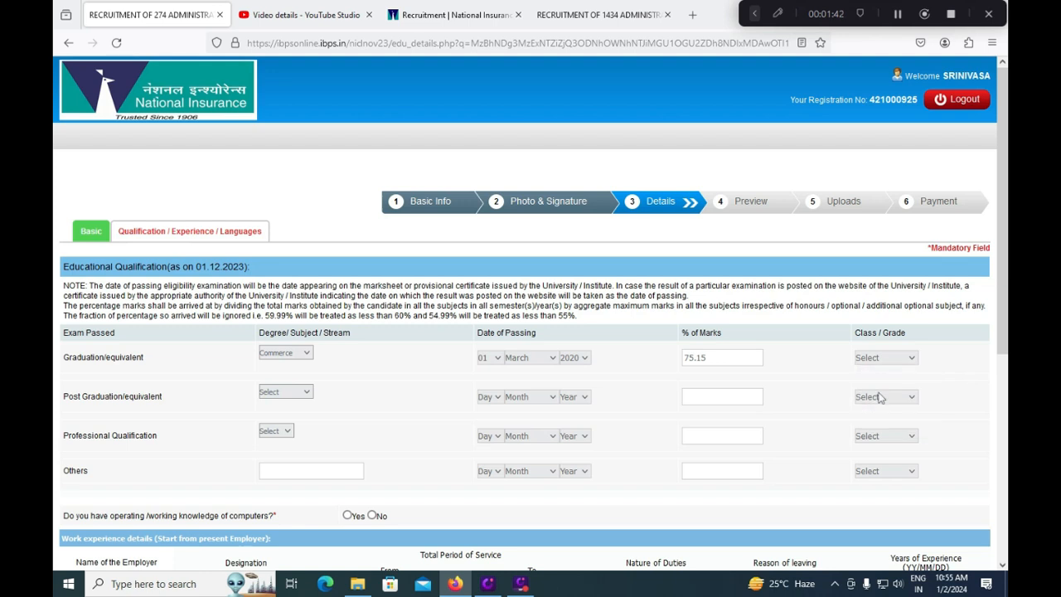
left_click(305, 395)
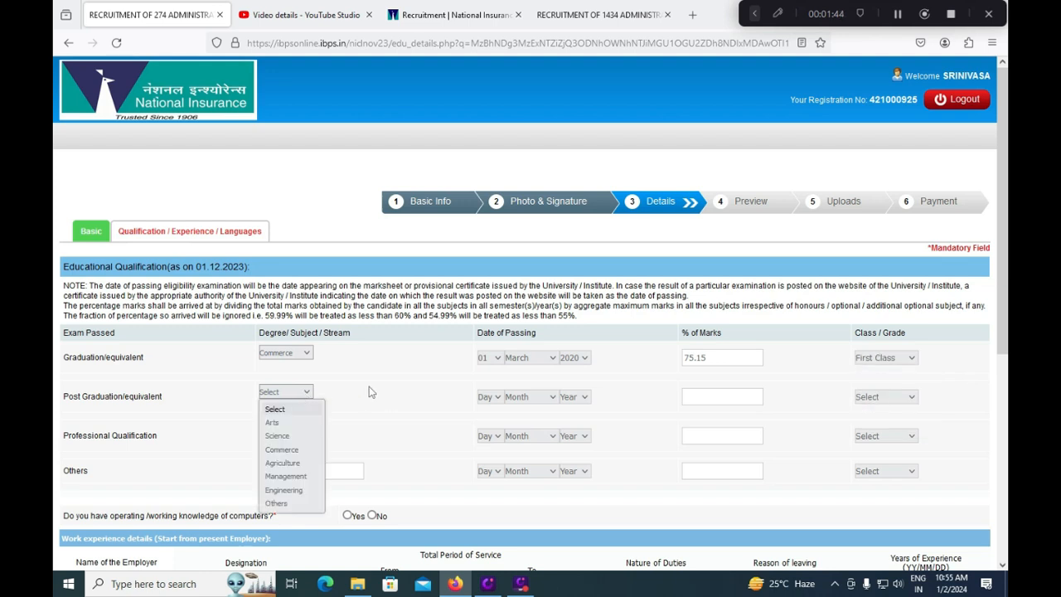
- Leave Post Graduation and Professional Qualification blank and answer Yes to computer knowledge
left_click(401, 387)
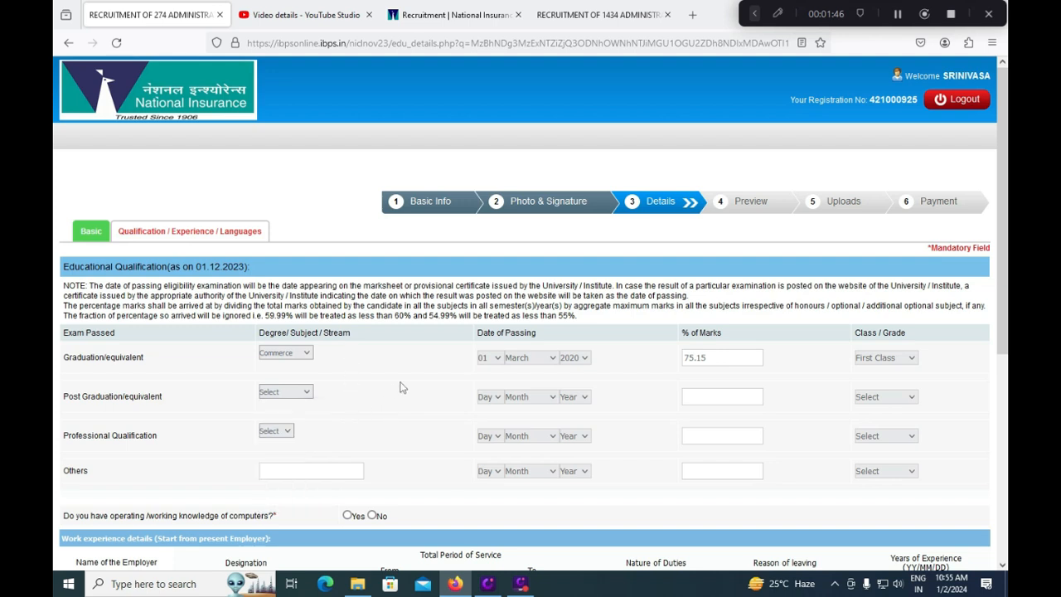
left_click(286, 432)
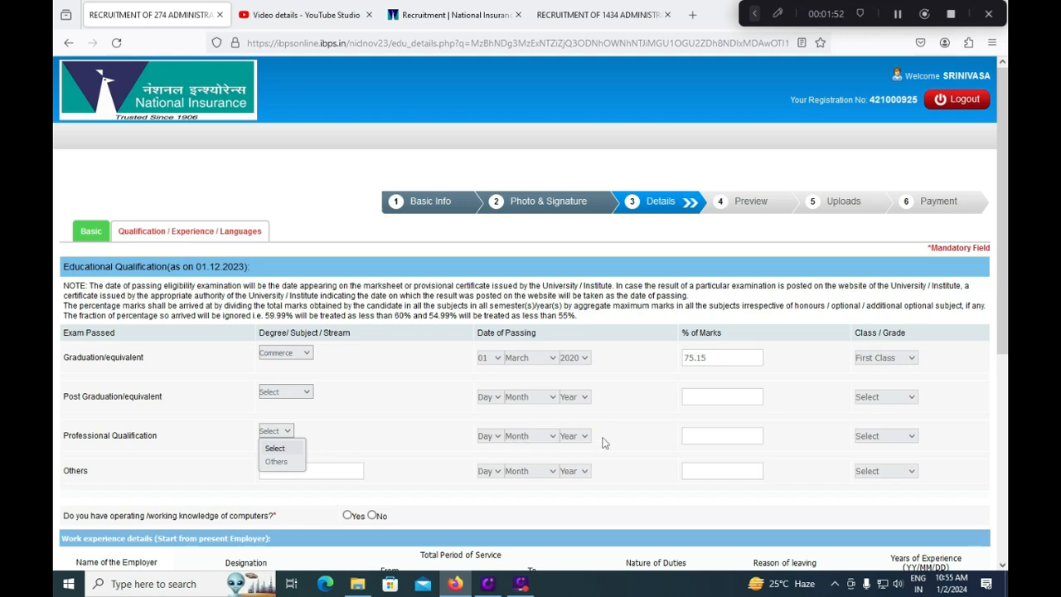
left_click(389, 414)
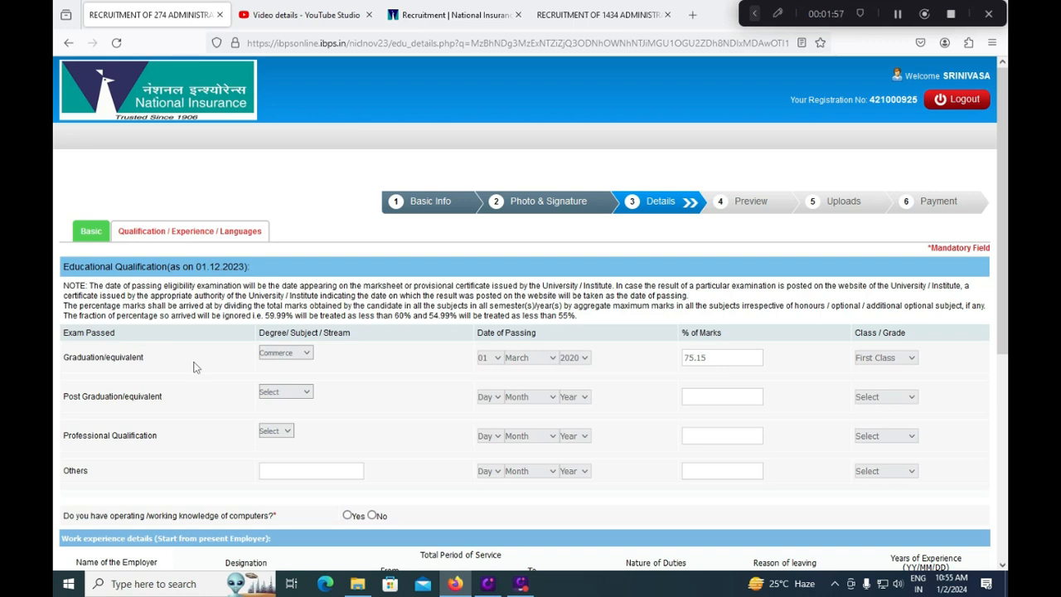
scroll(196, 370, "down", 1)
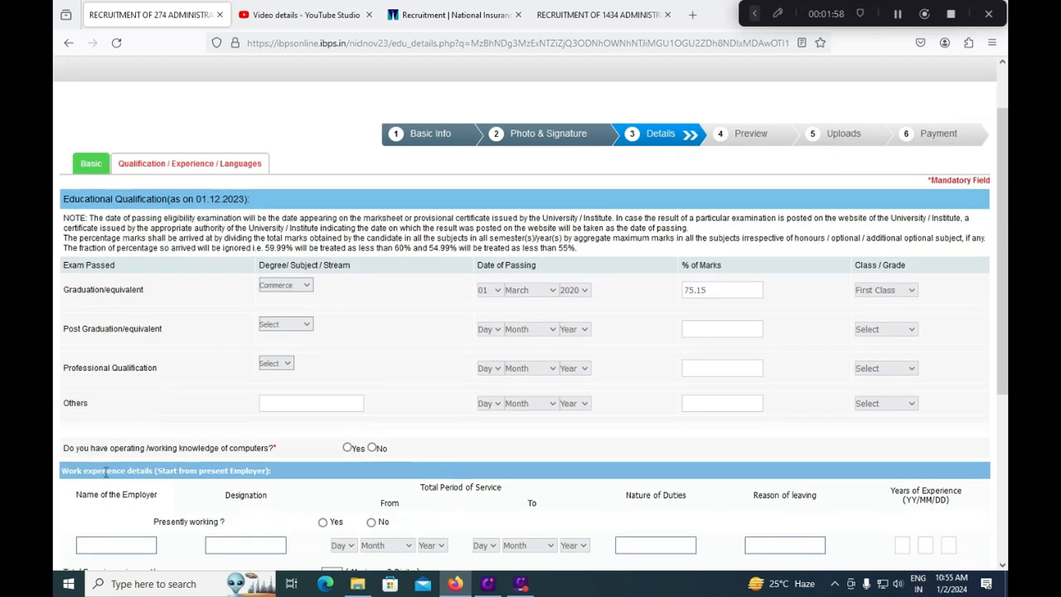
left_click(347, 448)
scroll(380, 481, "down", 1)
scroll(381, 481, "down", 3)
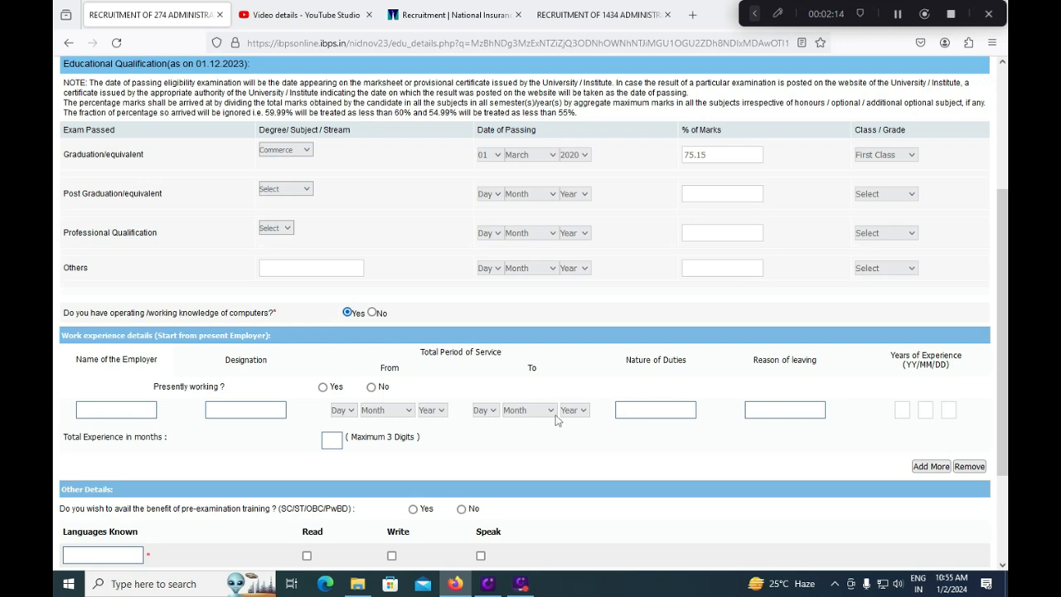
scroll(521, 427, "down", 1)
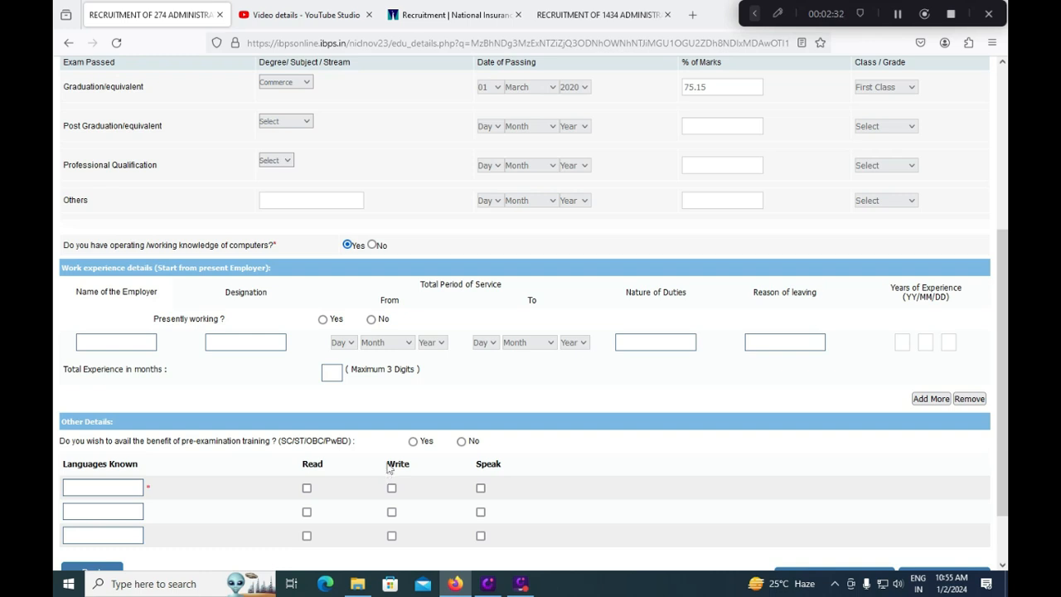
- Opt into pre-exam training and add TELUGU with read, write and speak
left_click(413, 442)
left_click(133, 489)
type("te")
type("TELUGU")
left_click(391, 488)
left_click(307, 489)
left_click(481, 488)
- Add ENGLISH as a known language with read, write and speak
left_click(117, 511)
type("ENGLISH")
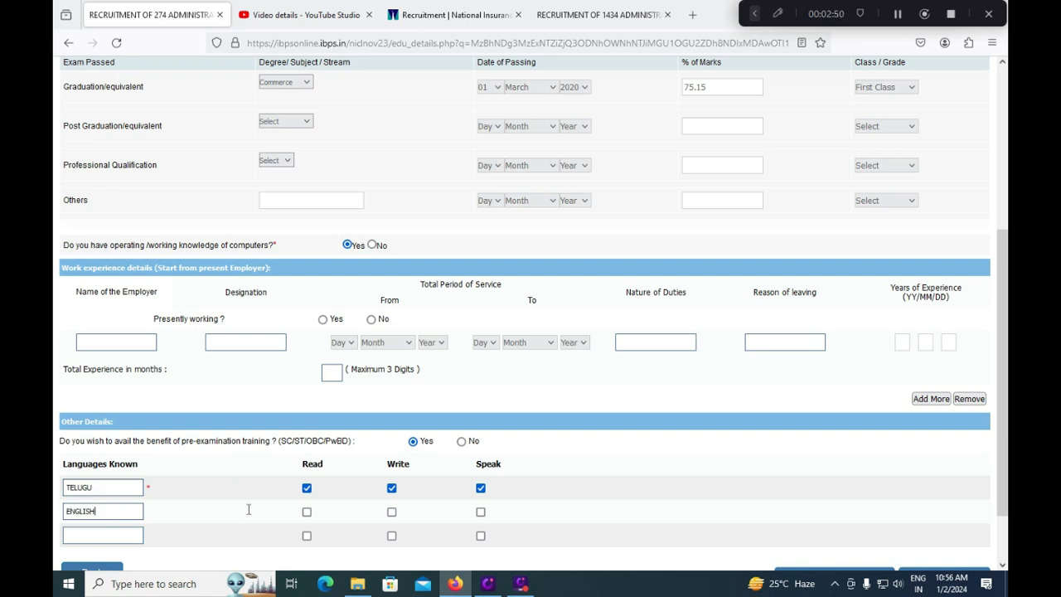
left_click(306, 511)
left_click(392, 512)
left_click(481, 513)
- Add HINDI with read and speak, then validate the page
left_click(125, 532)
type("HINDU")
left_click(306, 537)
left_click(480, 536)
scroll(643, 441, "down", 2)
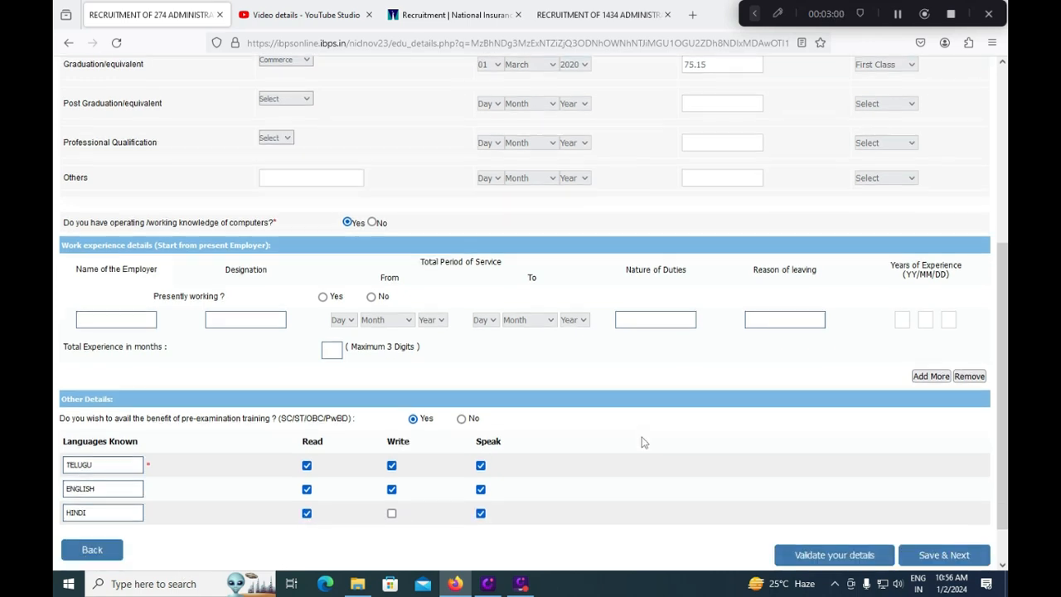
left_click(823, 512)
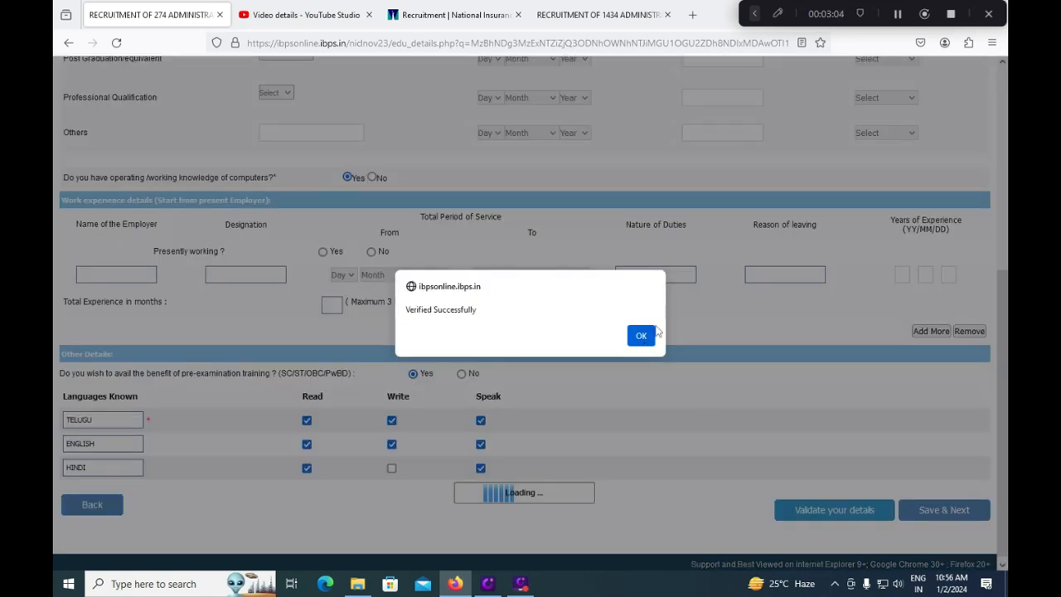
- Save the education details and review the application preview
left_click(649, 335)
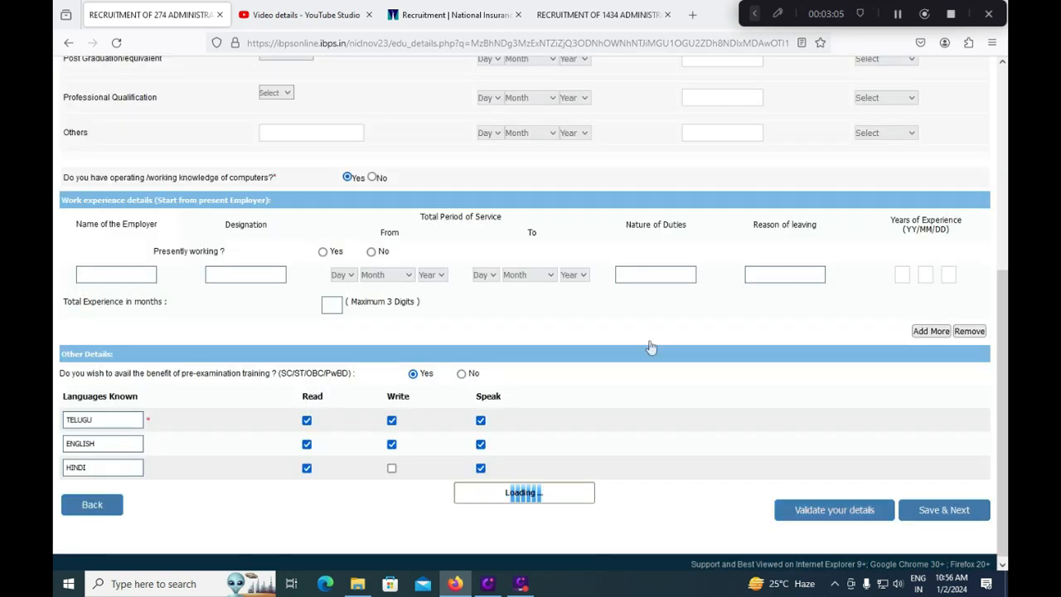
left_click(945, 510)
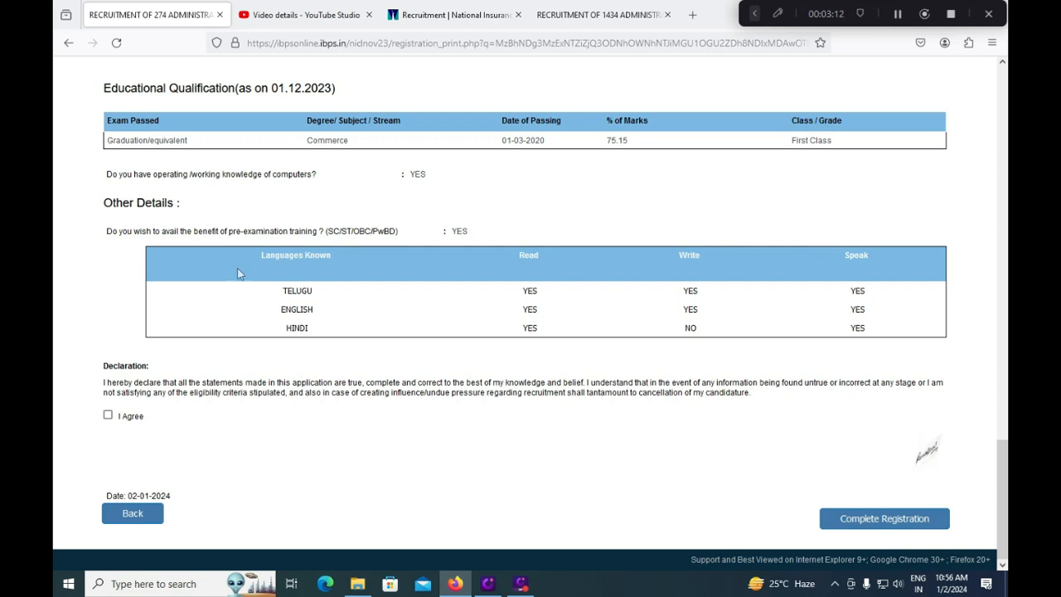
left_click(755, 13)
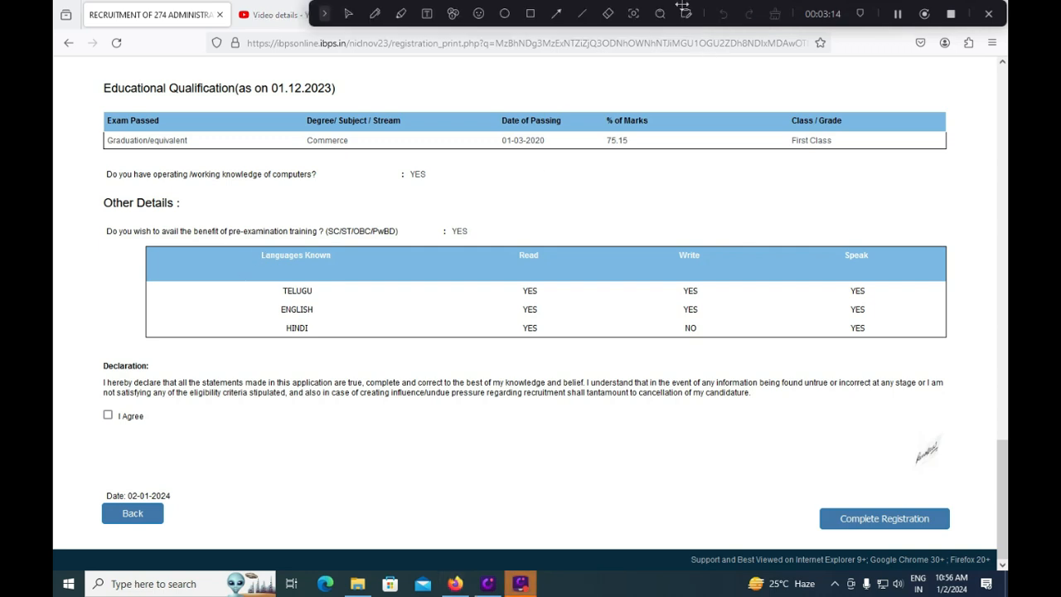
left_click(530, 14)
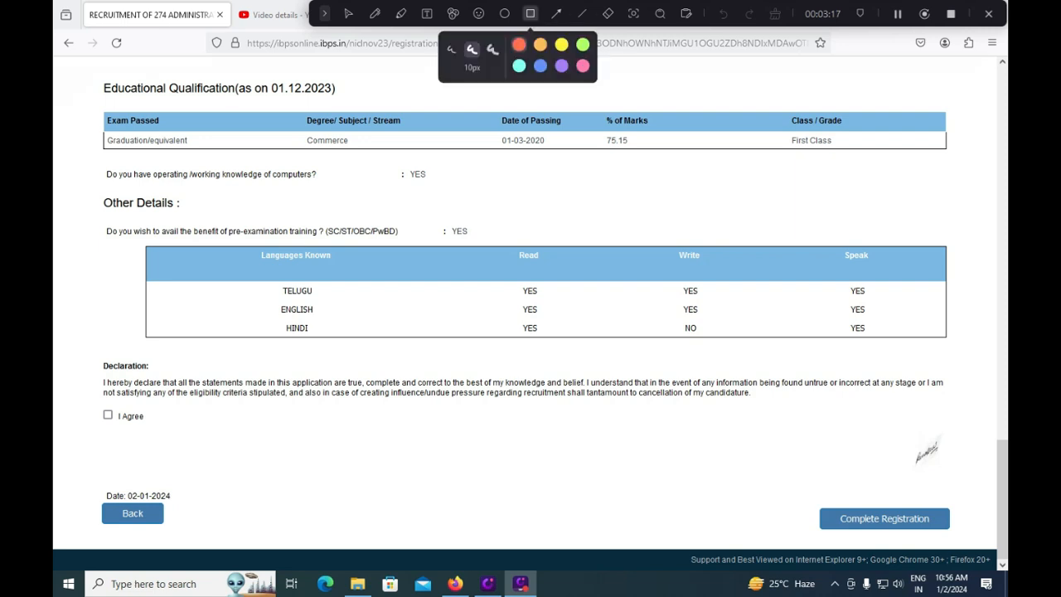
mouse_move(89, 485)
left_mouse_down()
mouse_move(170, 543)
mouse_move(197, 537)
left_mouse_up()
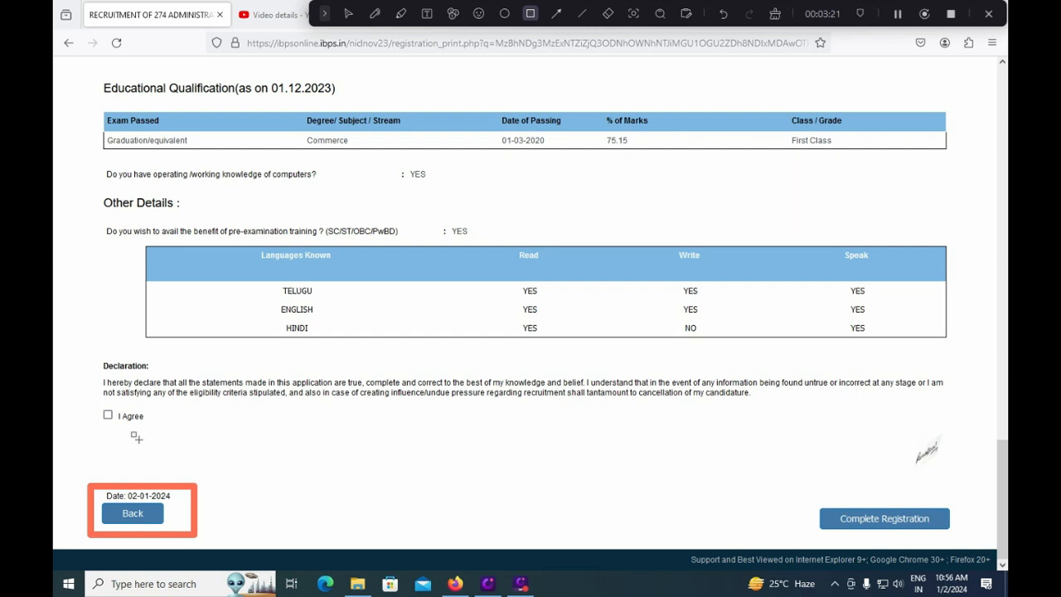
mouse_move(87, 406)
left_mouse_down()
mouse_move(111, 439)
mouse_move(161, 429)
left_mouse_up()
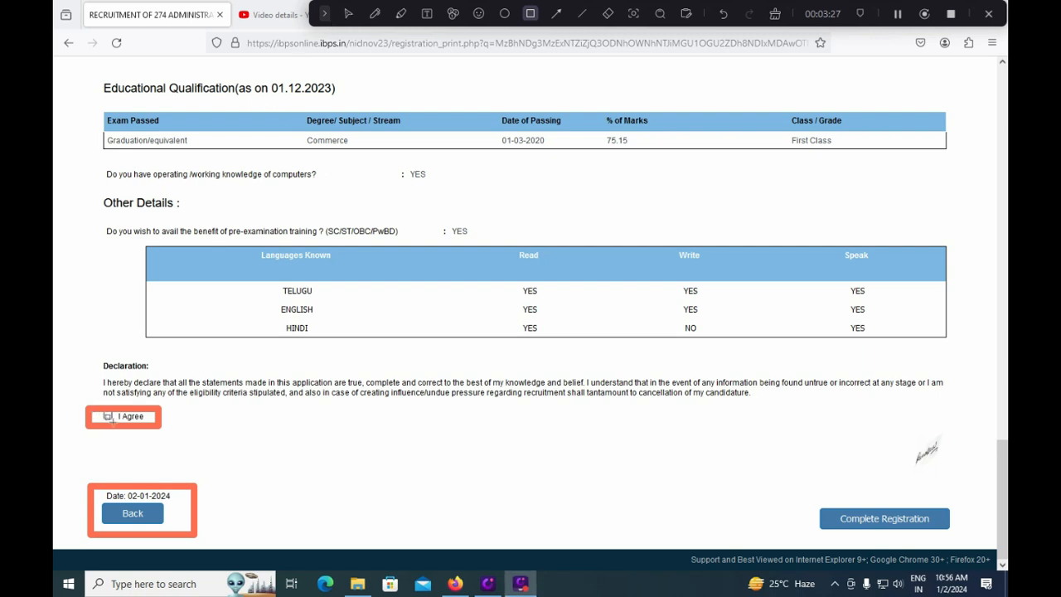
left_click(348, 13)
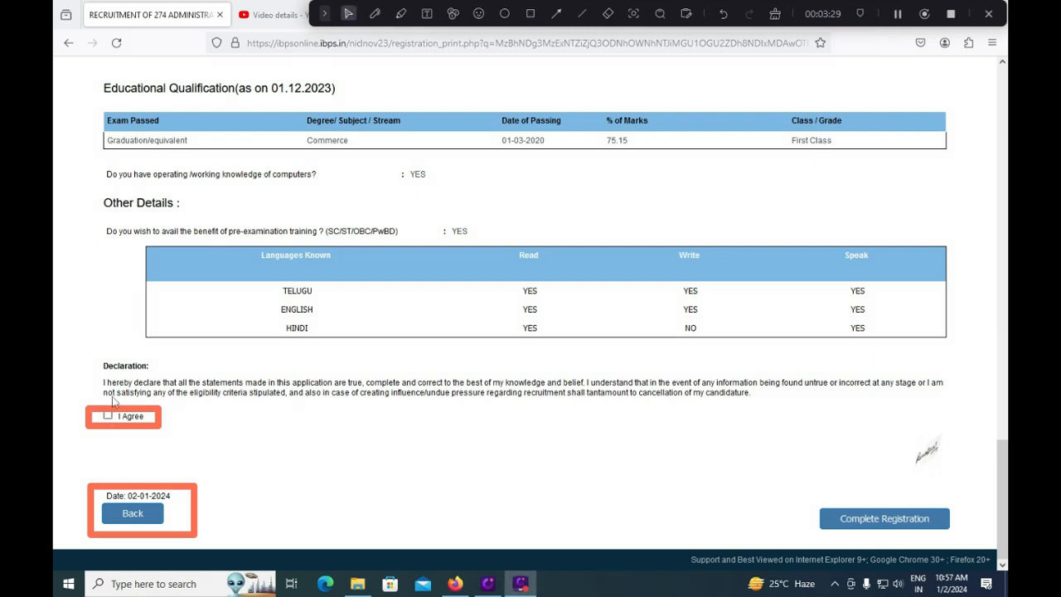
- Agree to the declaration and complete the registration
left_click(107, 415)
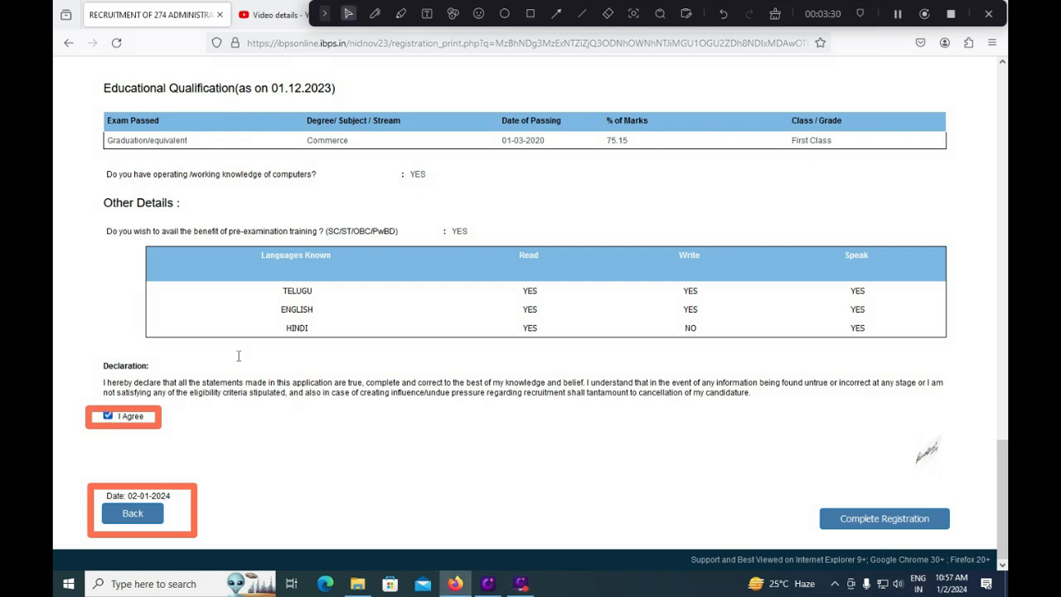
left_click(528, 13)
mouse_move(802, 486)
left_mouse_down()
mouse_move(833, 543)
mouse_move(962, 541)
left_mouse_up()
left_click(348, 13)
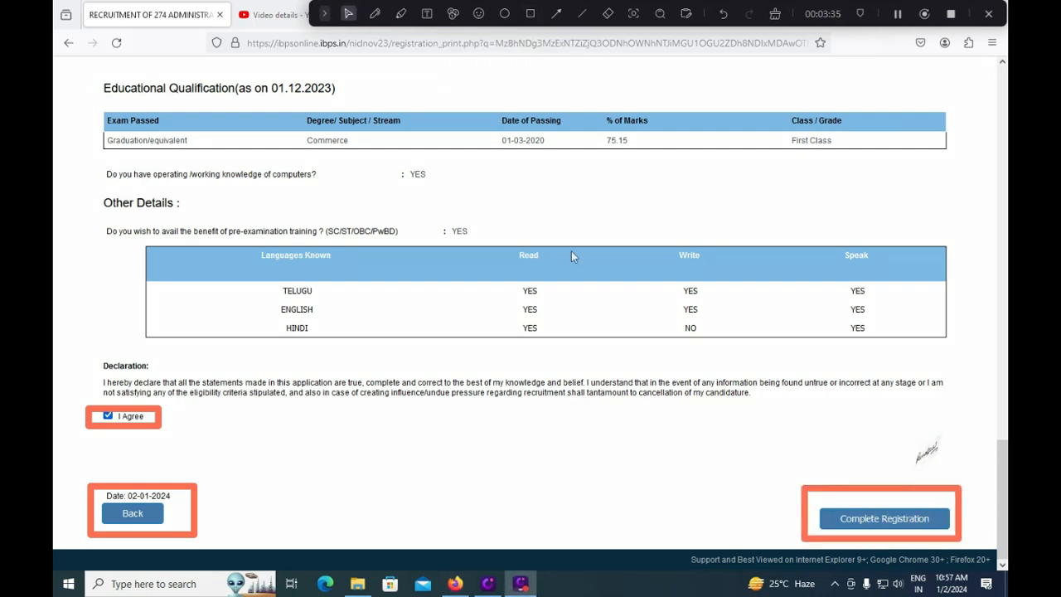
left_click(845, 522)
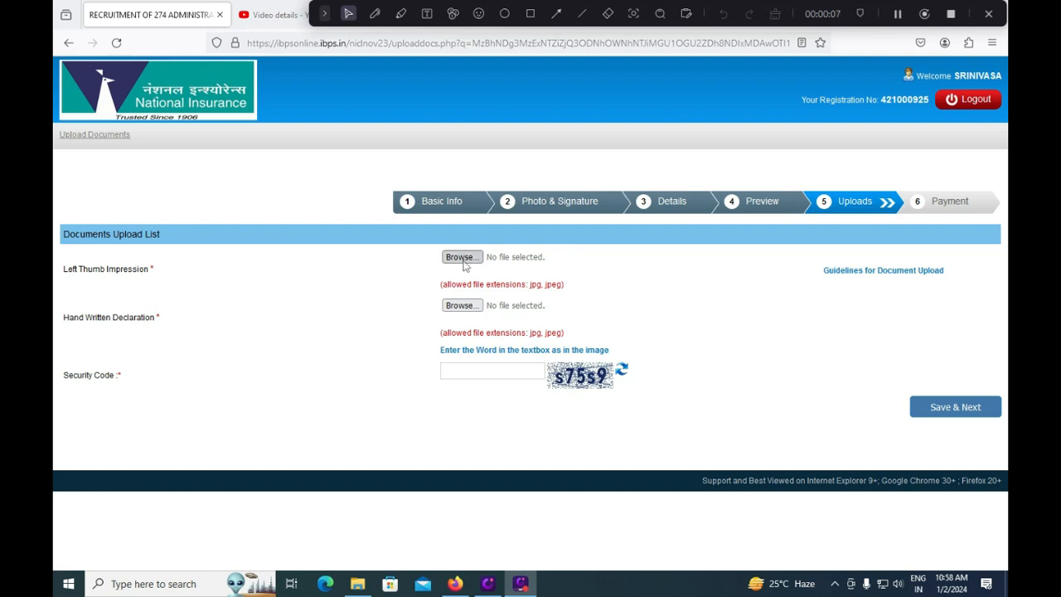
- Enter the security code and view the left thumb impression rules (240 x 240 px, 20–50 KB)
left_click(495, 370)
type("s75s9")
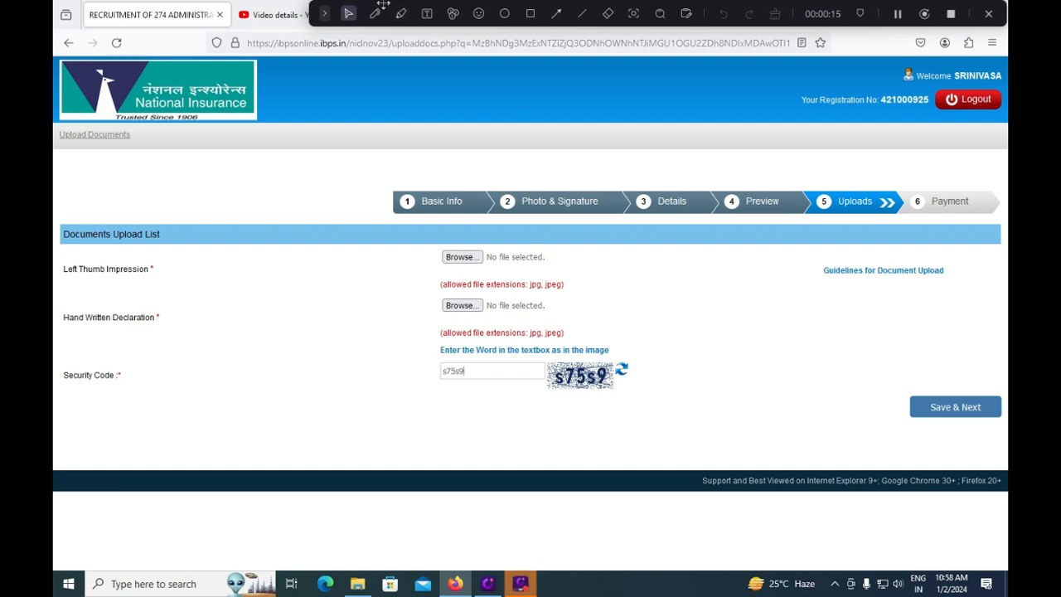
left_click(324, 15)
left_click(580, 16)
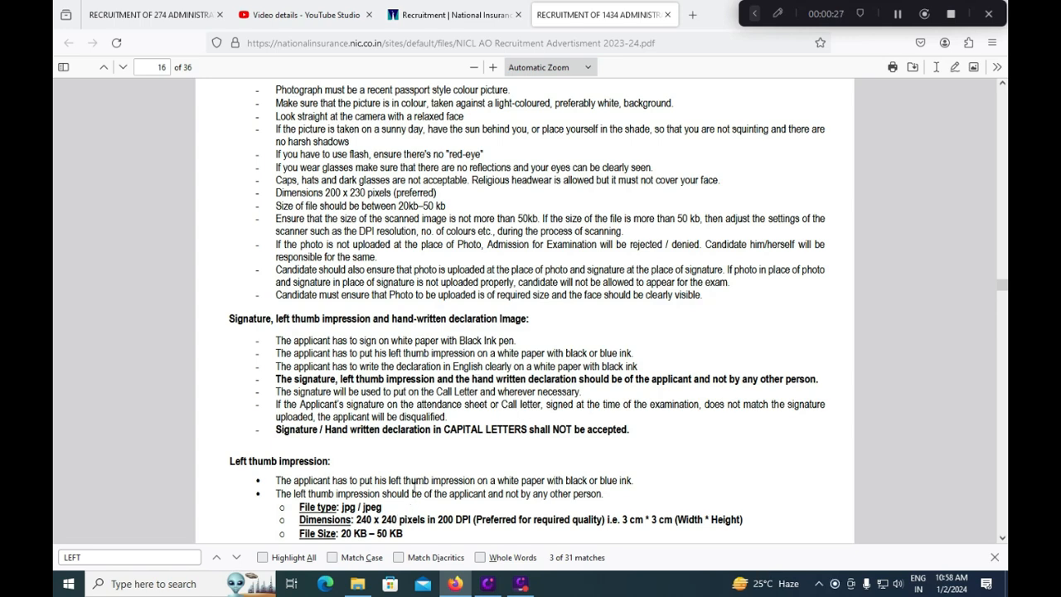
scroll(415, 485, "down", 5)
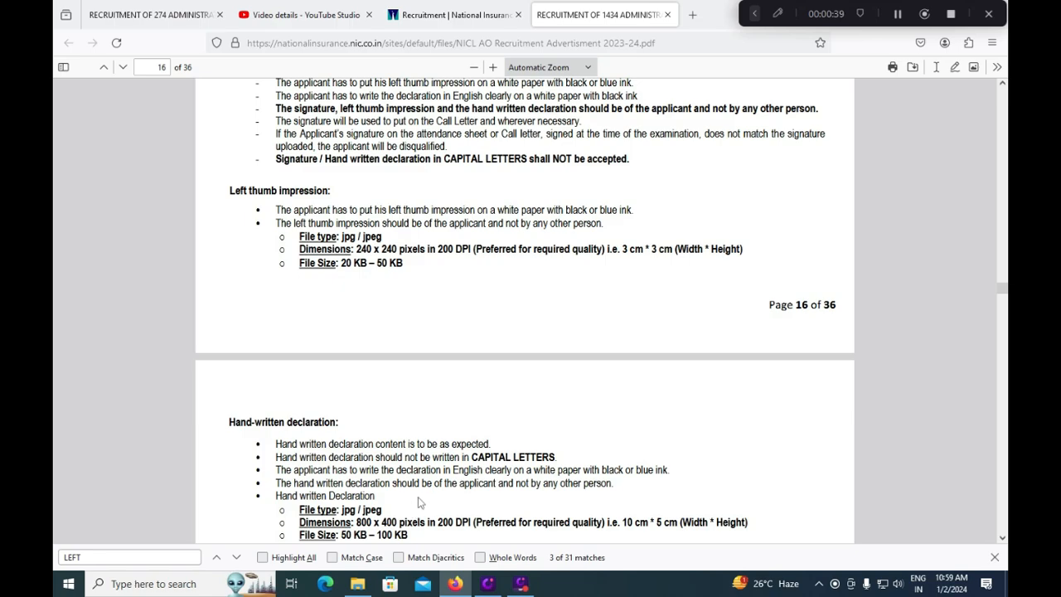
scroll(421, 487, "up", 3)
scroll(421, 488, "up", 15)
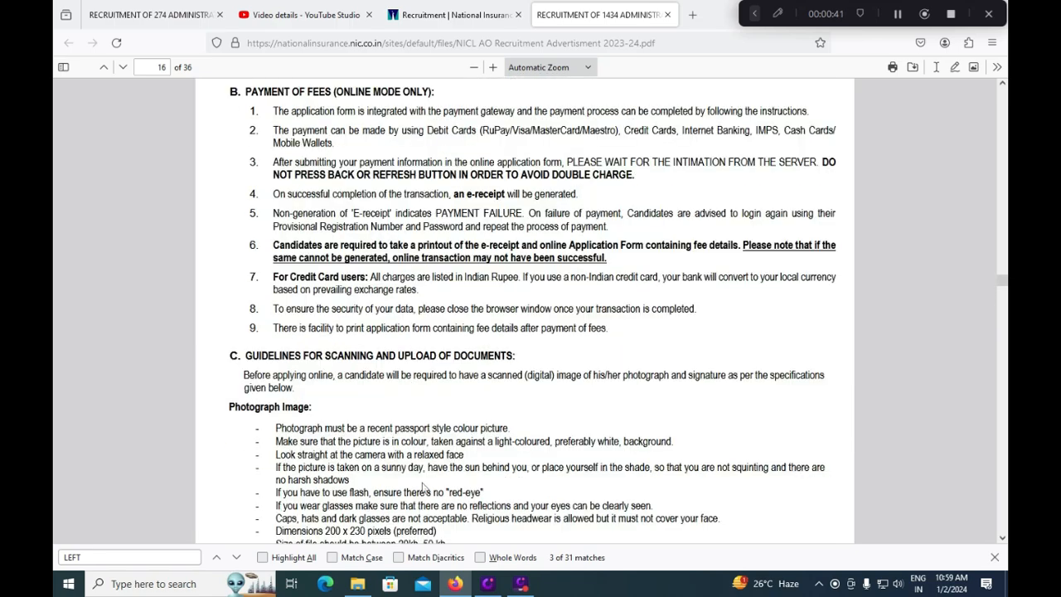
scroll(425, 484, "up", 12)
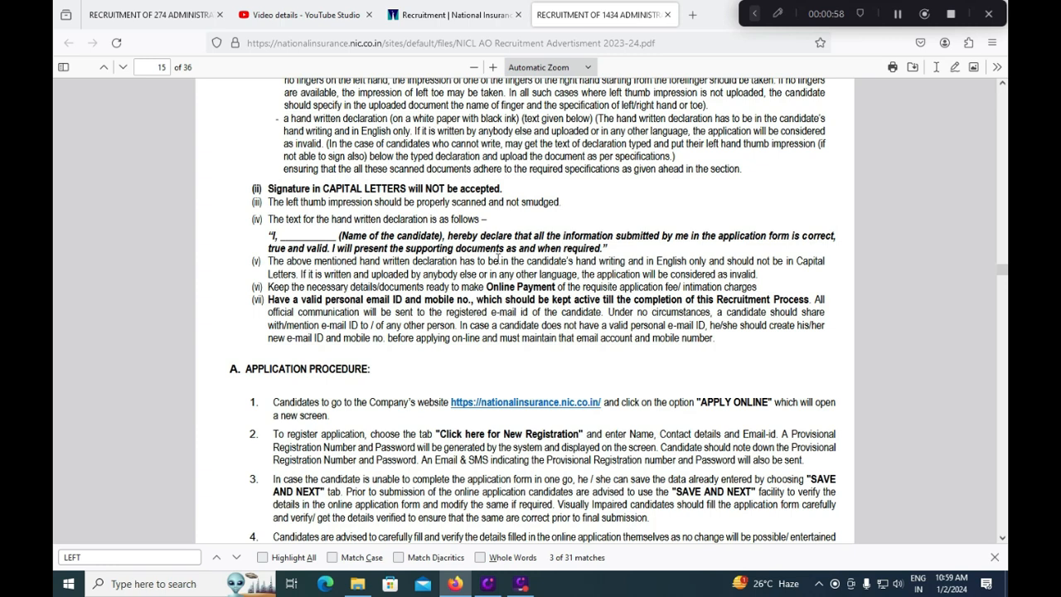
- Save the upload step and submit the ₹250.00 fee to the BillDesk gateway
left_click(137, 16)
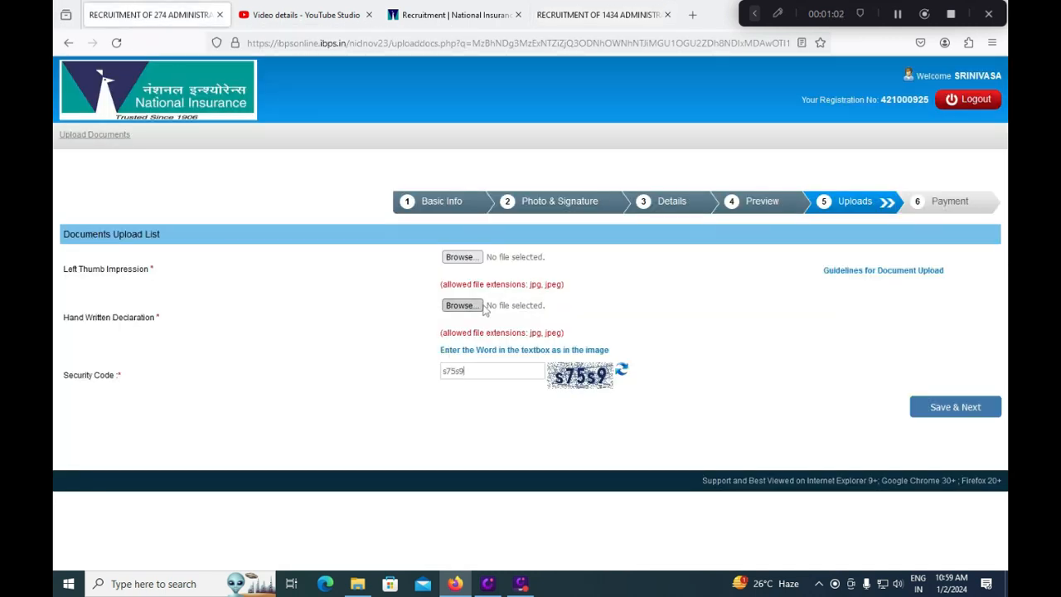
left_click(957, 408)
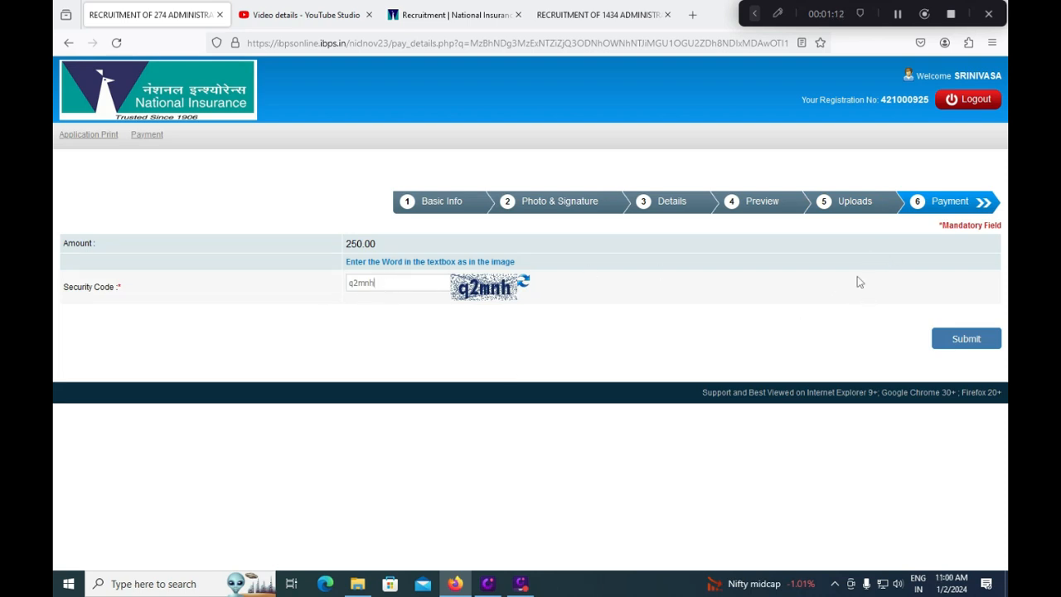
left_click(945, 343)
left_click(604, 339)
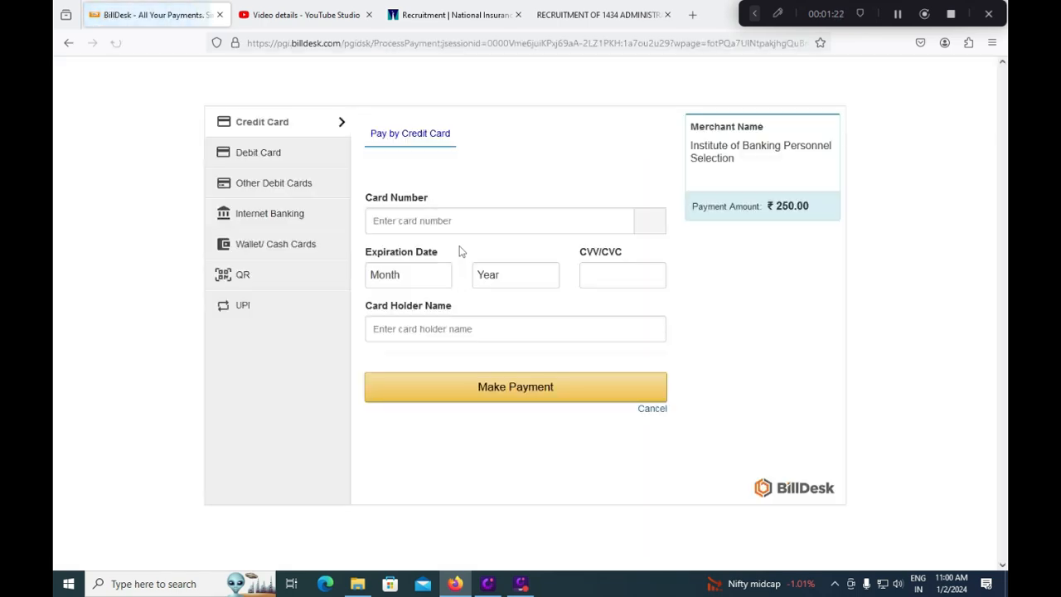
- Select Debit Card in BillDesk, then switch to National Insurance's Recruitment page
left_click(271, 163)
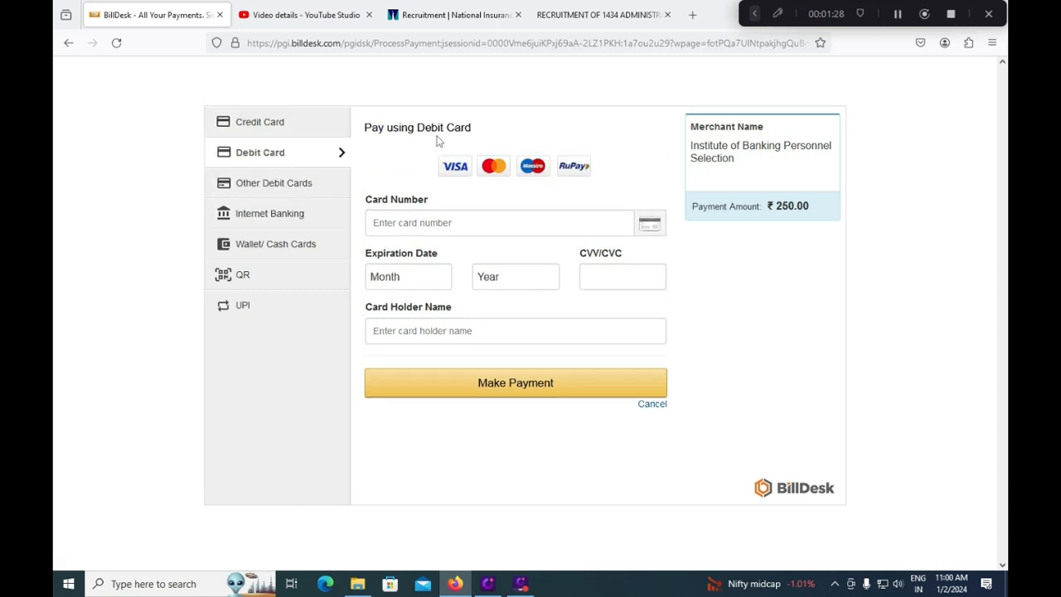
left_click(461, 26)
left_click(541, 365)
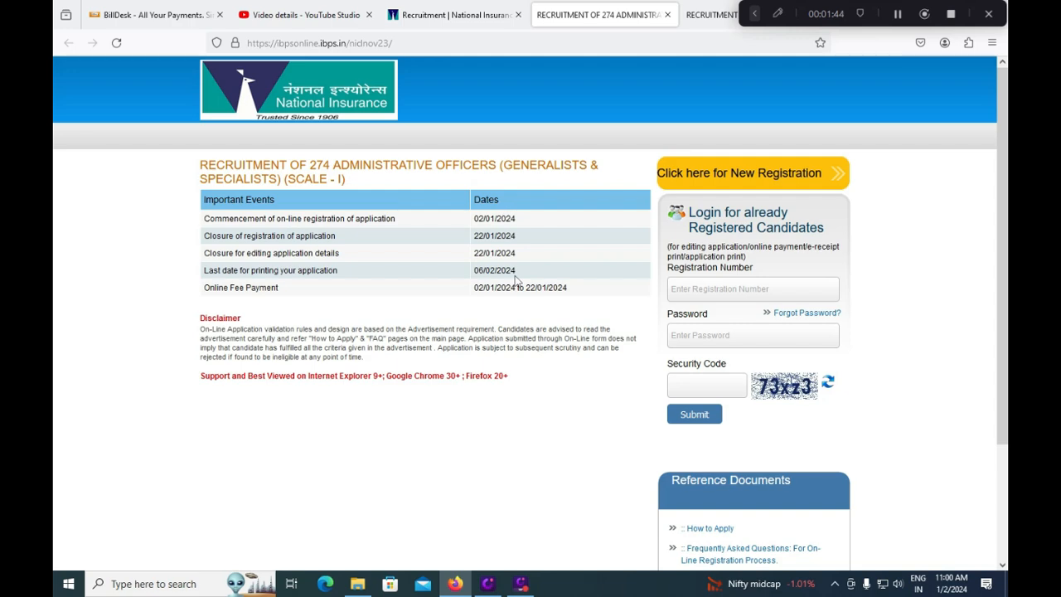
left_click(469, 25)
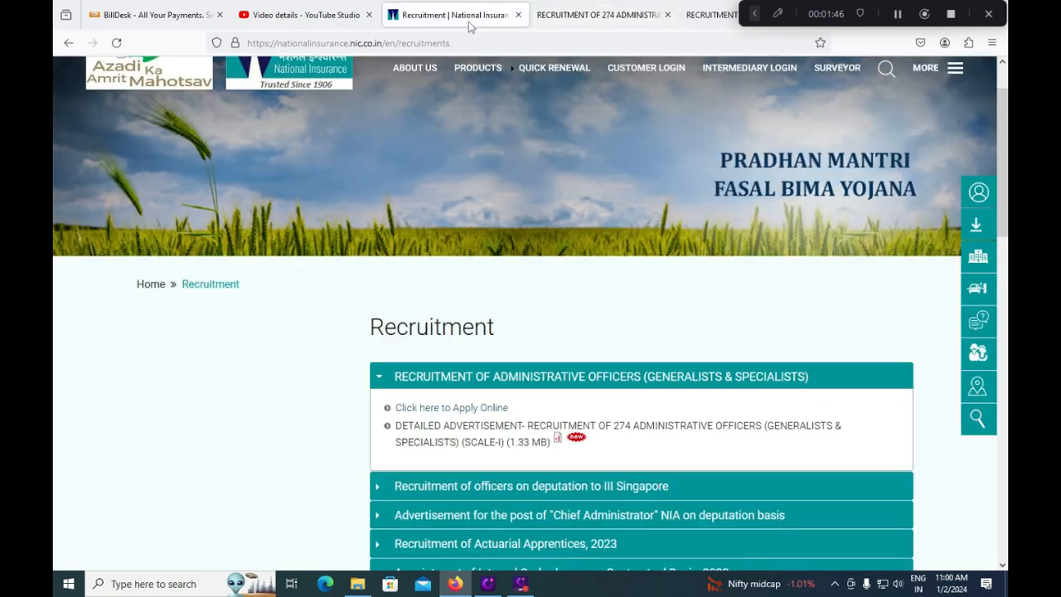
scroll(481, 324, "up", 2)
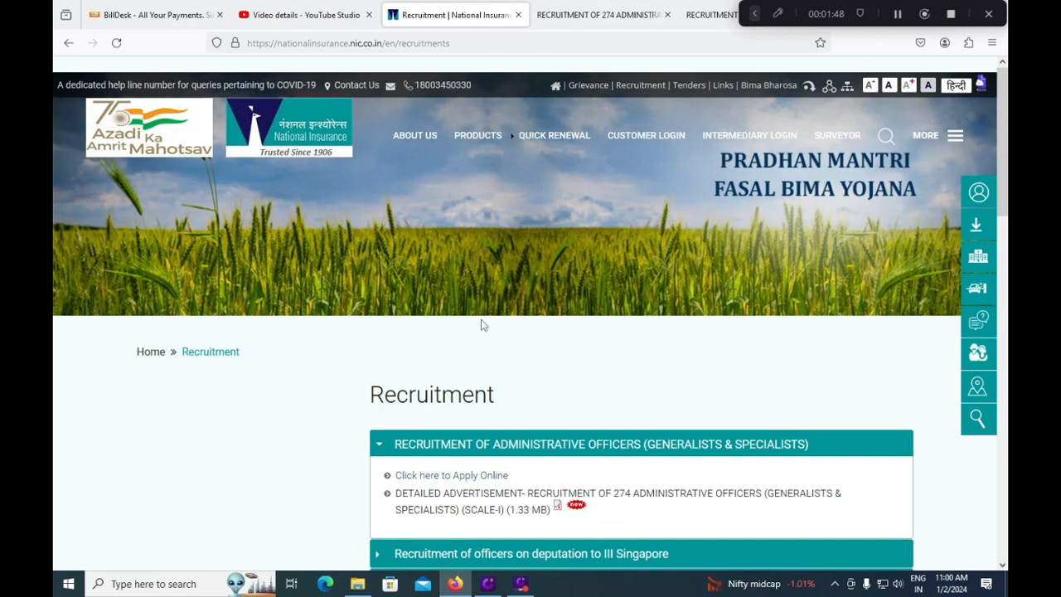